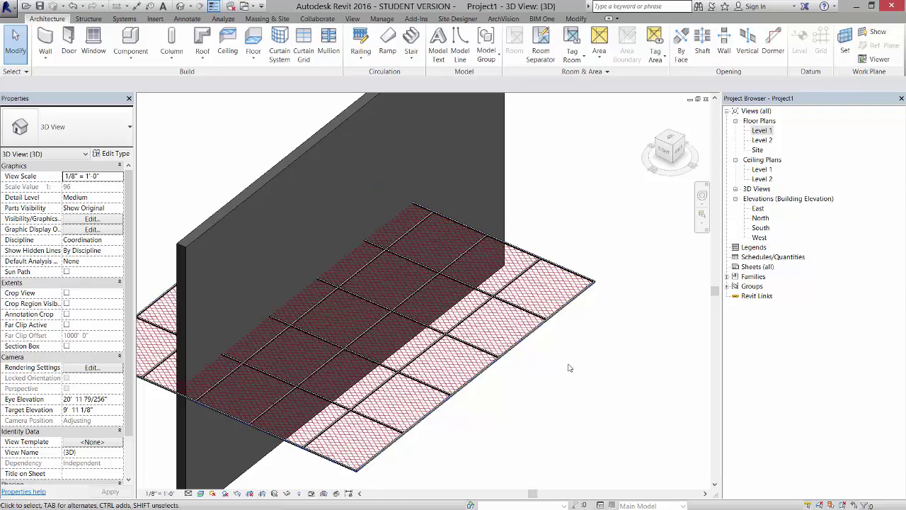
# Step: Change the generic wall crossing the mesh roof to the Curtain Wall Storefront type
pyautogui.keyDown('shift'); pyautogui.moveTo(574, 317); pyautogui.dragTo(580, 213, button='middle'); pyautogui.keyUp('shift')
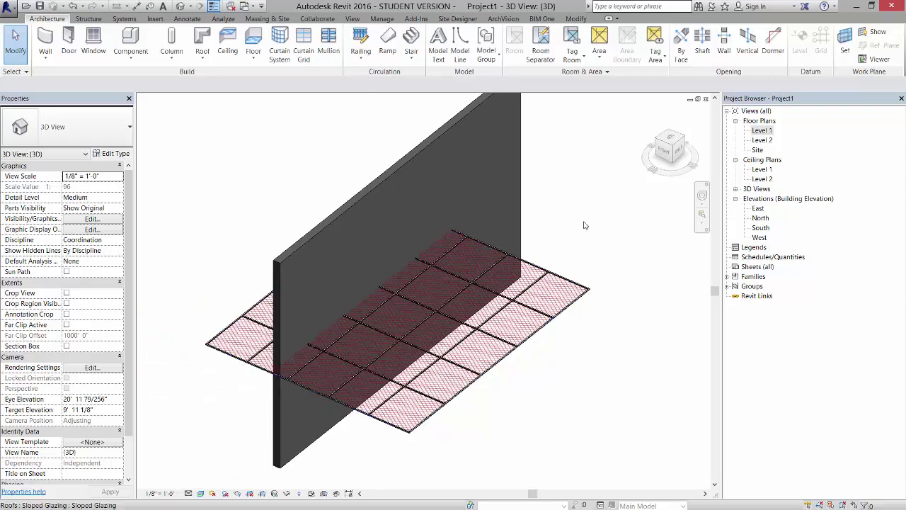
pyautogui.click(424, 145)
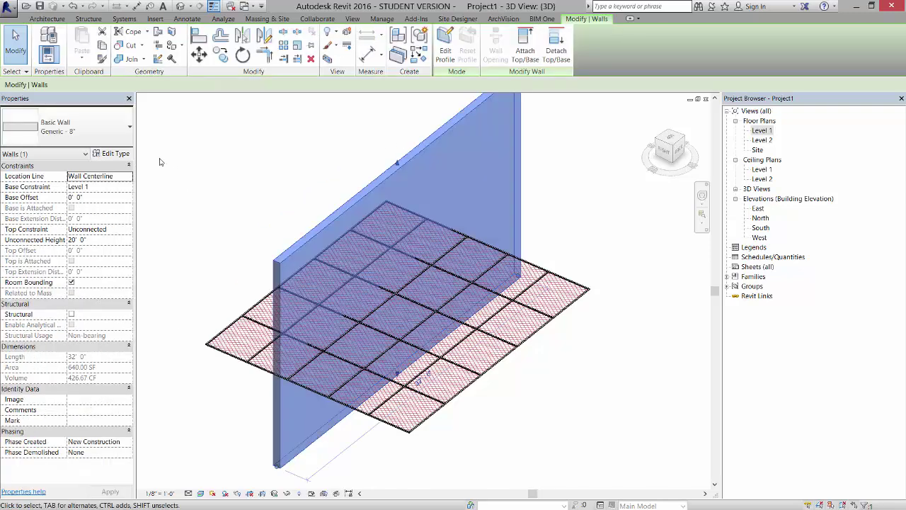
pyautogui.click(124, 132)
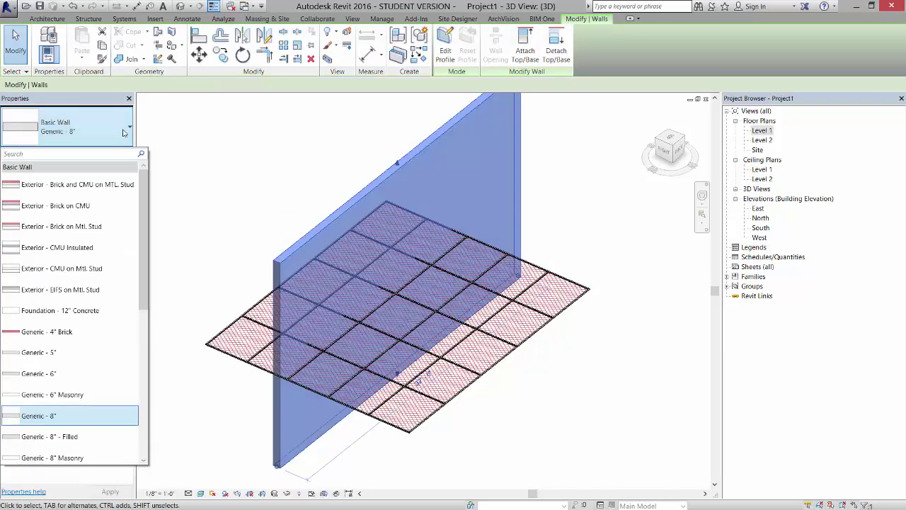
pyautogui.moveTo(145, 240); pyautogui.dragTo(145, 412)
pyautogui.click(62, 432)
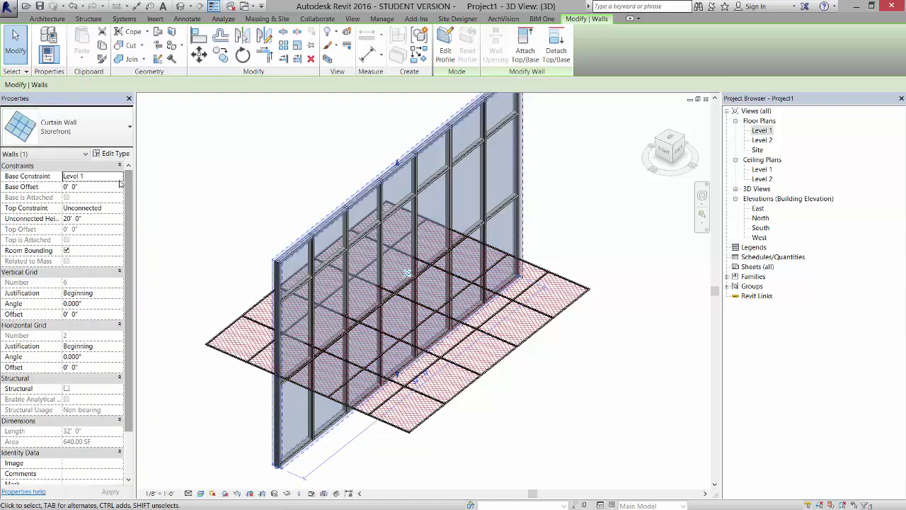
# Step: Set the storefront wall's top constraint to Up to level: Level 2
pyautogui.click(119, 207)
pyautogui.click(119, 208)
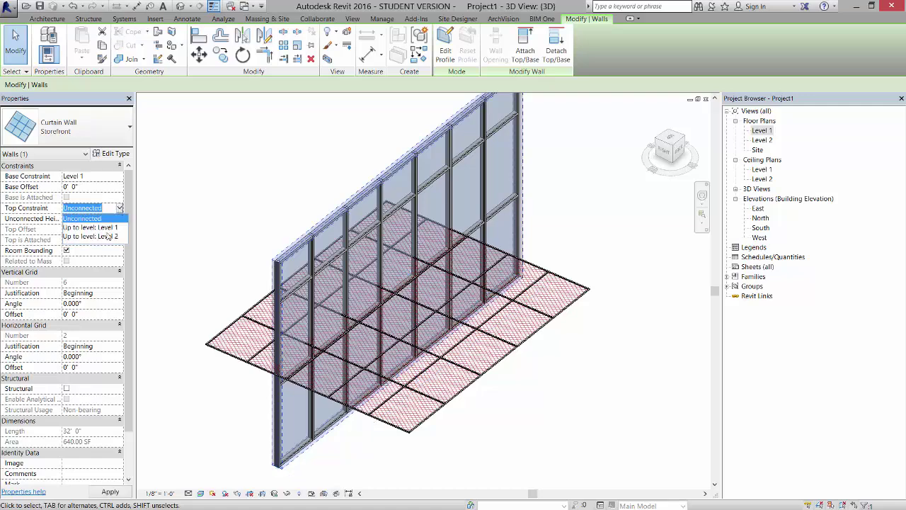
pyautogui.click(106, 236)
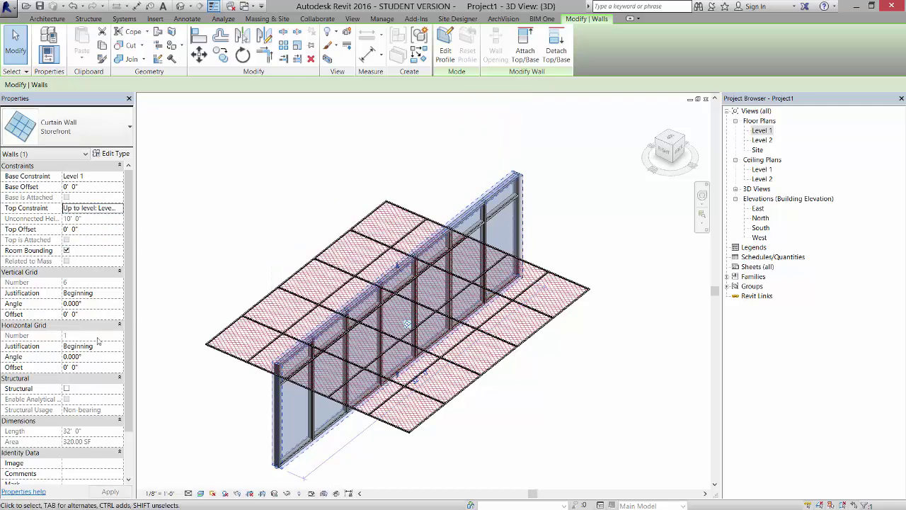
# Step: Set the Storefront type's horizontal grid spacing to 4' 0" and deselect the wall
pyautogui.click(122, 156)
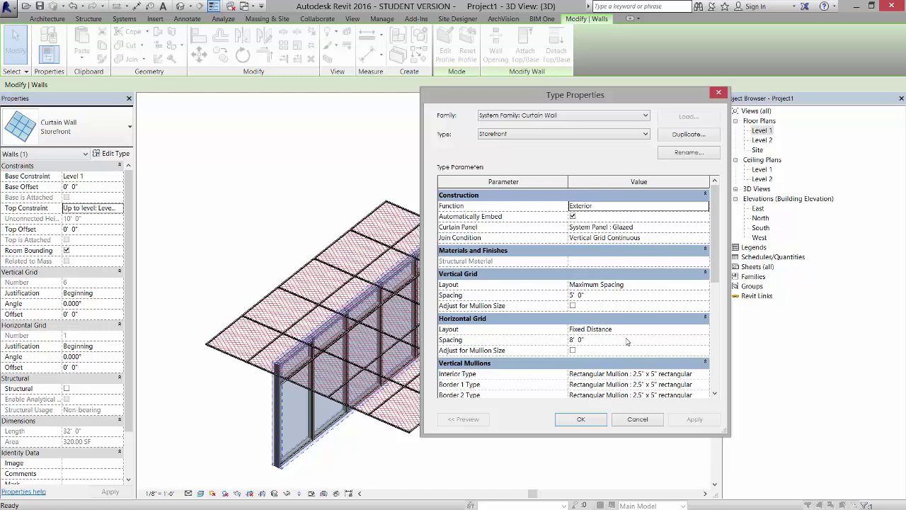
pyautogui.click(626, 342)
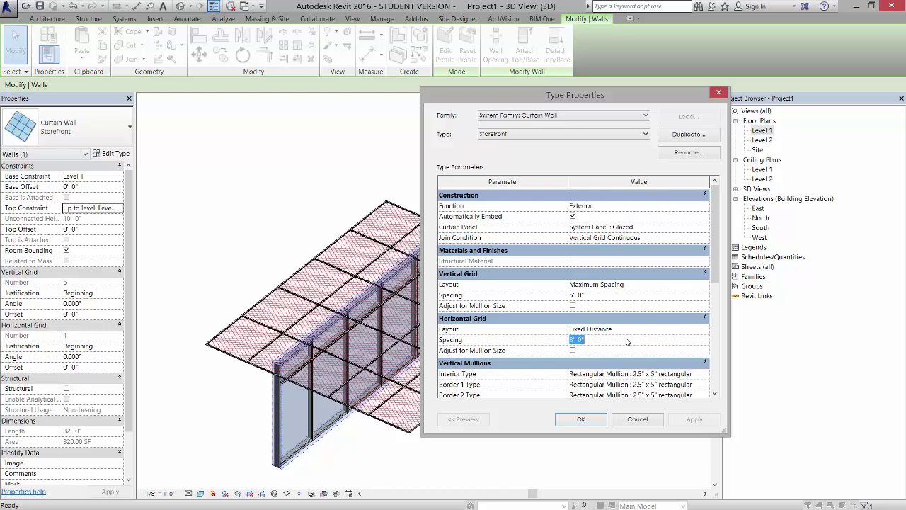
pyautogui.write('4')
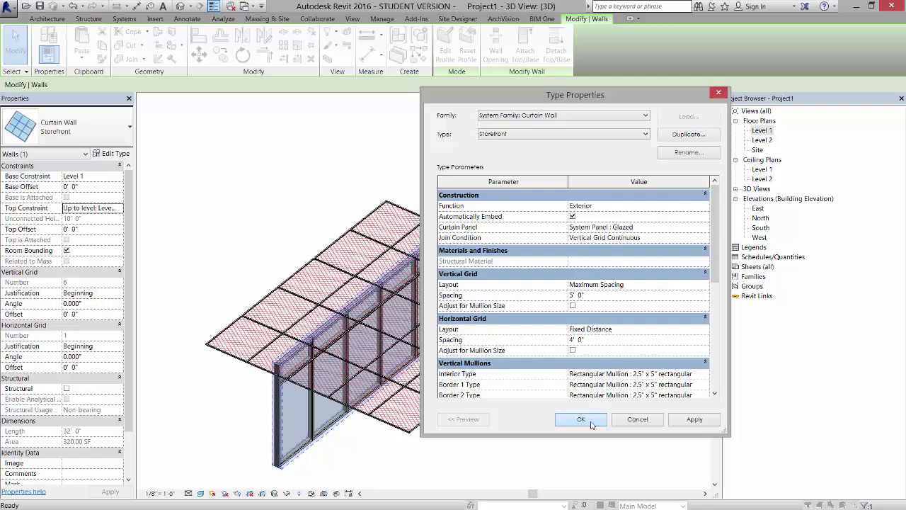
pyautogui.click(591, 423)
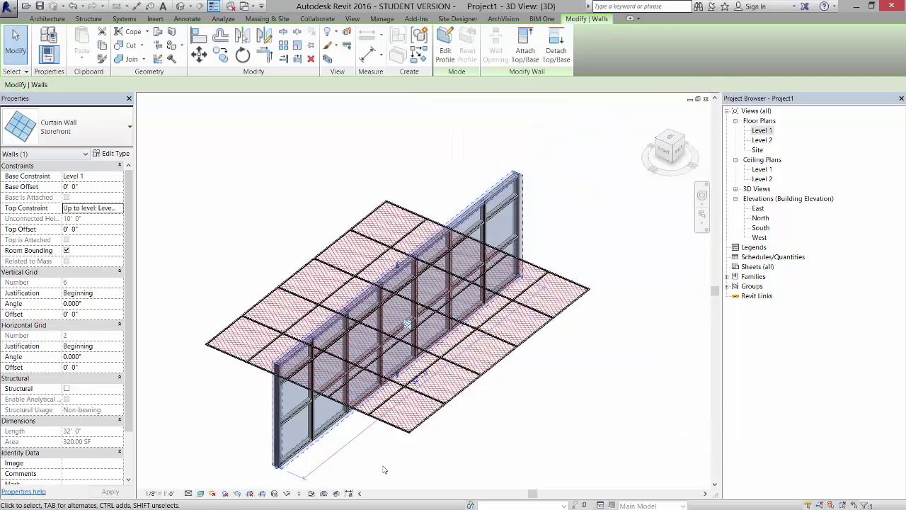
pyautogui.keyDown('shift'); pyautogui.moveTo(408, 451); pyautogui.dragTo(364, 420, button='middle'); pyautogui.keyUp('shift')
pyautogui.click(348, 423)
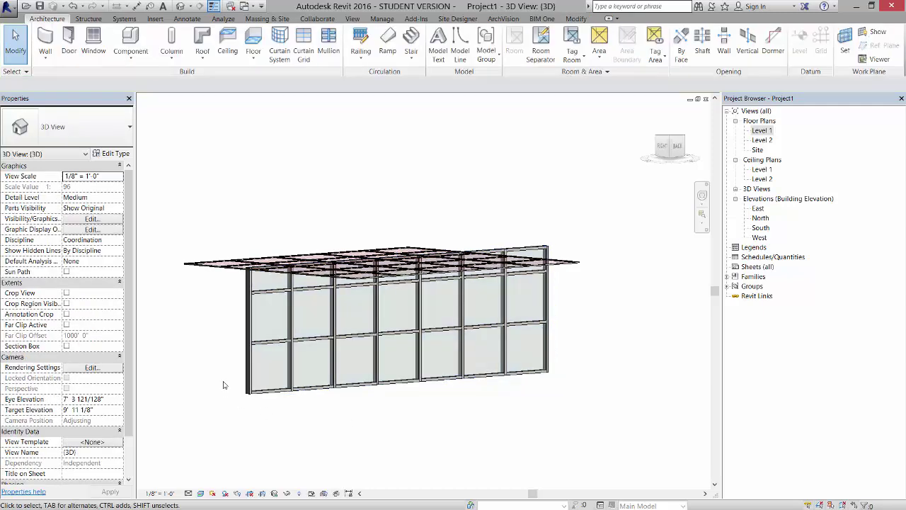
pyautogui.keyDown('shift'); pyautogui.moveTo(225, 382); pyautogui.dragTo(239, 349, button='middle'); pyautogui.keyUp('shift')
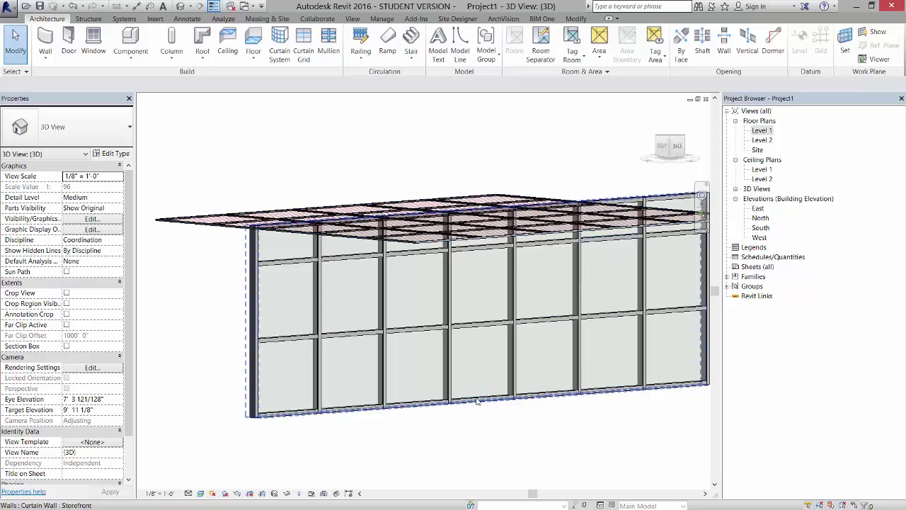
pyautogui.keyDown('shift'); pyautogui.moveTo(457, 423); pyautogui.dragTo(317, 427, button='middle'); pyautogui.keyUp('shift')
pyautogui.scroll(2, 318, 427)
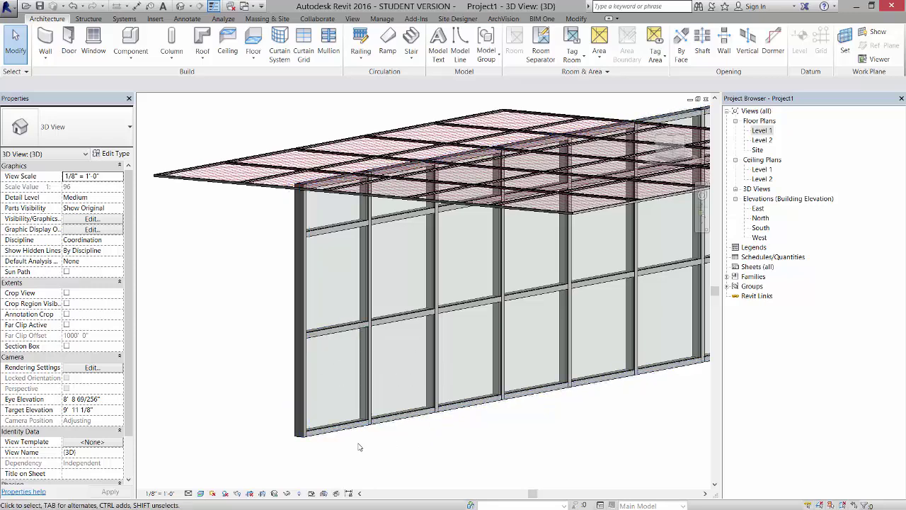
pyautogui.scroll(-2, 359, 446)
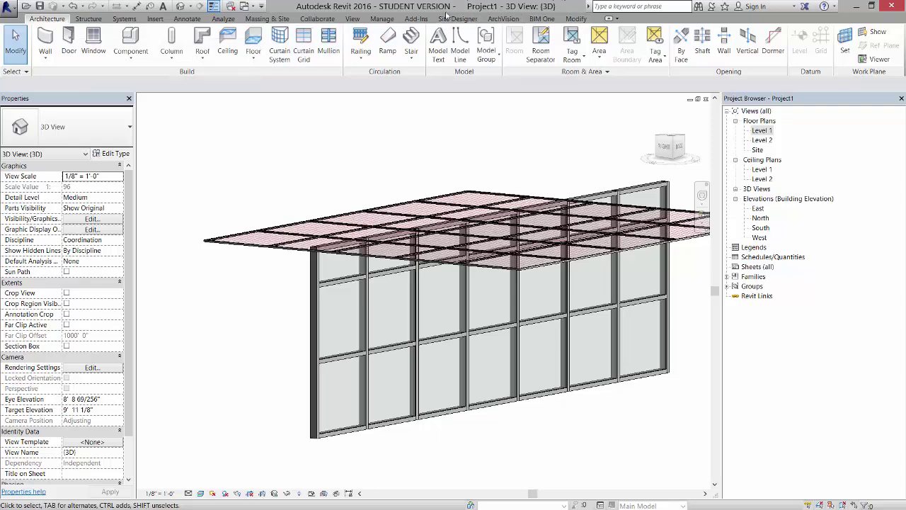
# Step: Create a new project material and rename it Metal Perforated
pyautogui.click(386, 19)
pyautogui.click(48, 40)
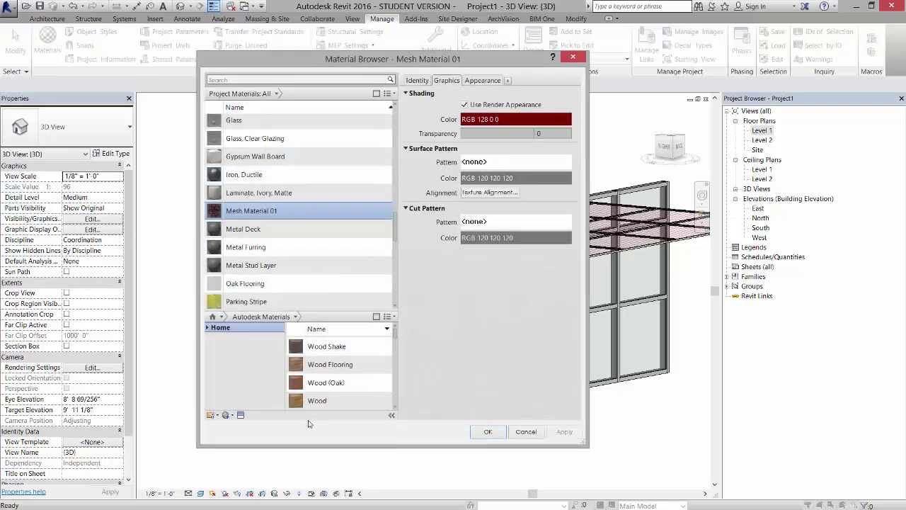
pyautogui.click(226, 415)
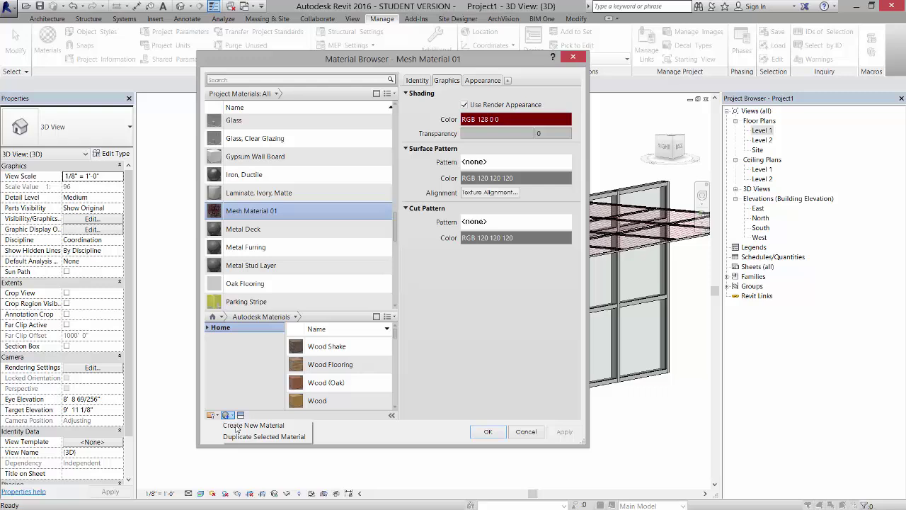
pyautogui.click(237, 425)
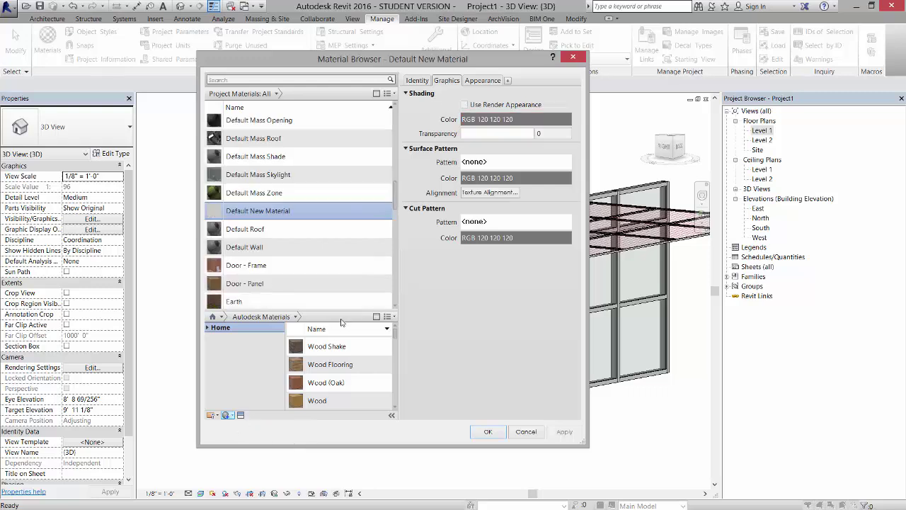
pyautogui.rightClick(272, 211)
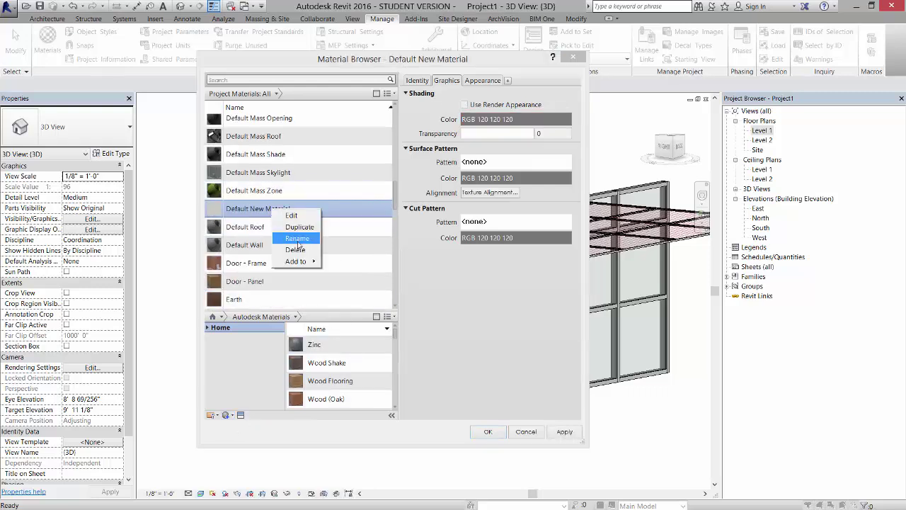
pyautogui.click(297, 240)
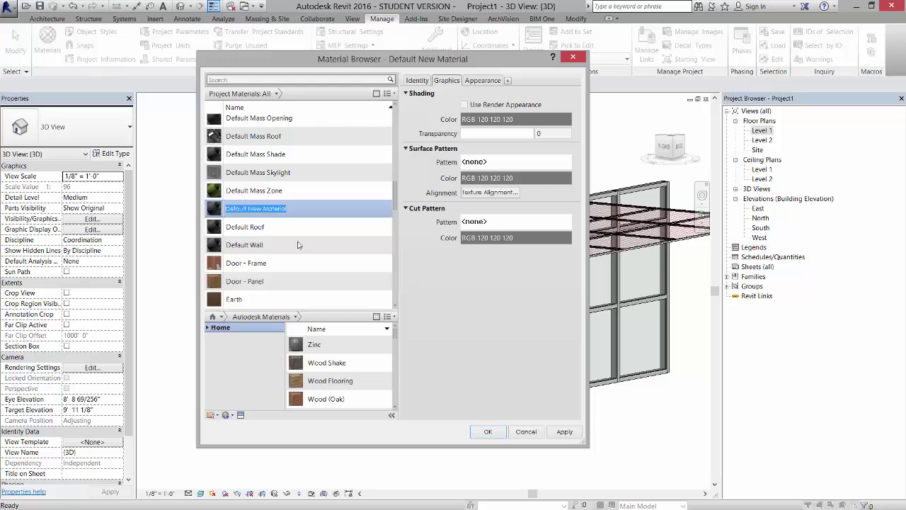
pyautogui.write('Metal')
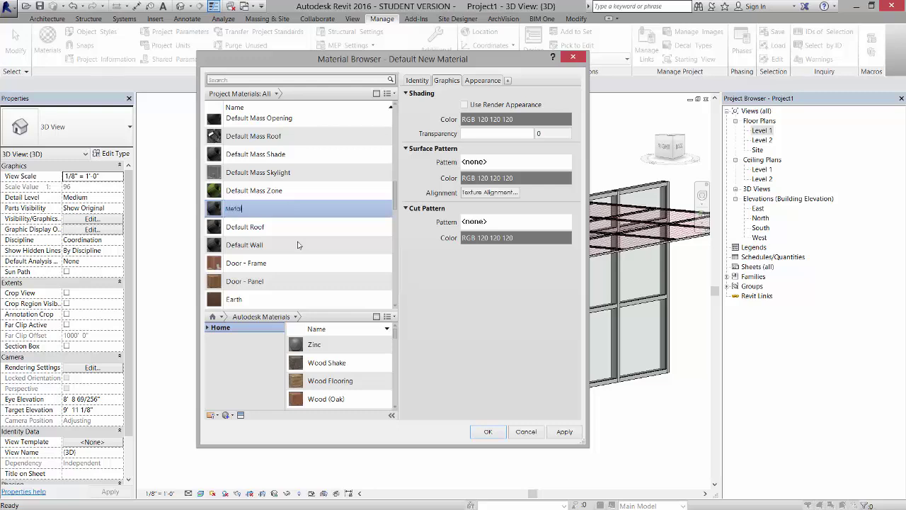
pyautogui.write(' Perforated')
pyautogui.press('Return')
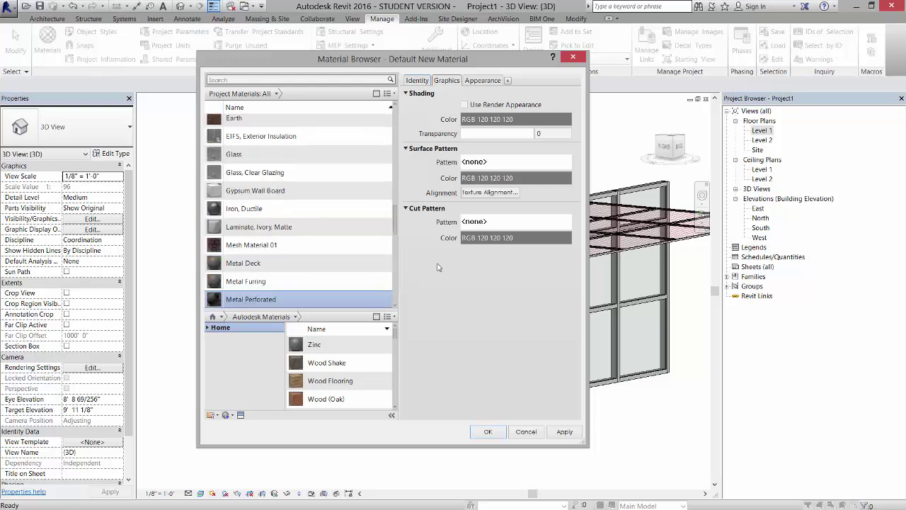
# Step: Enable Cutouts in the Metal Perforated appearance and load metal-perforated5.jpg from the shared MATERIALS/METAL folder as the cutout image
pyautogui.click(487, 81)
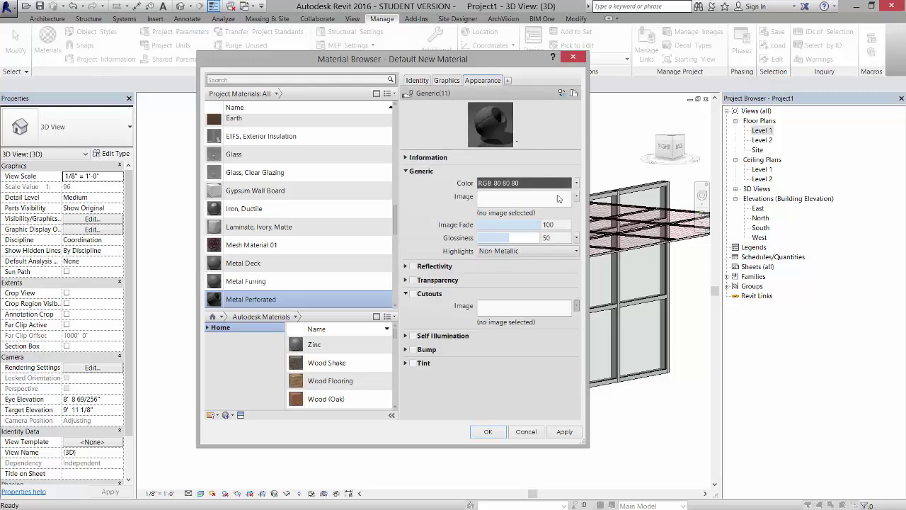
pyautogui.click(414, 294)
pyautogui.click(524, 307)
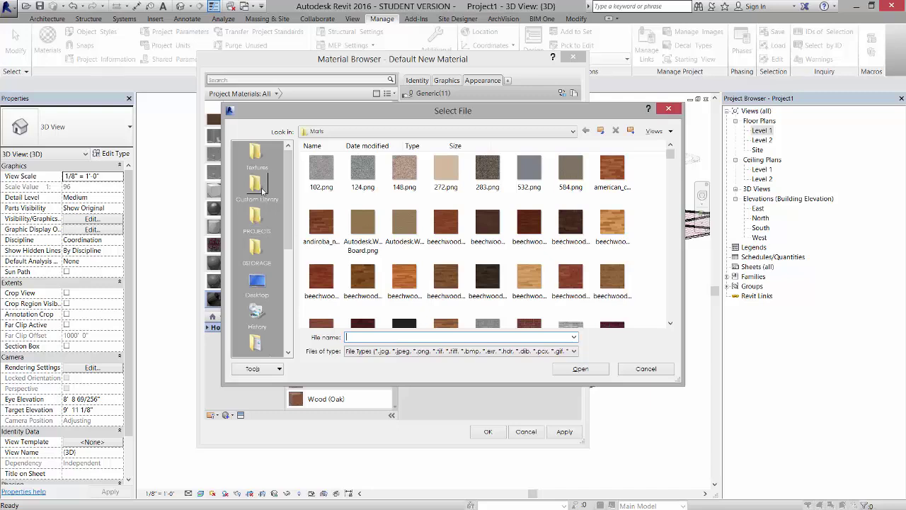
pyautogui.click(256, 249)
pyautogui.doubleClick(363, 170)
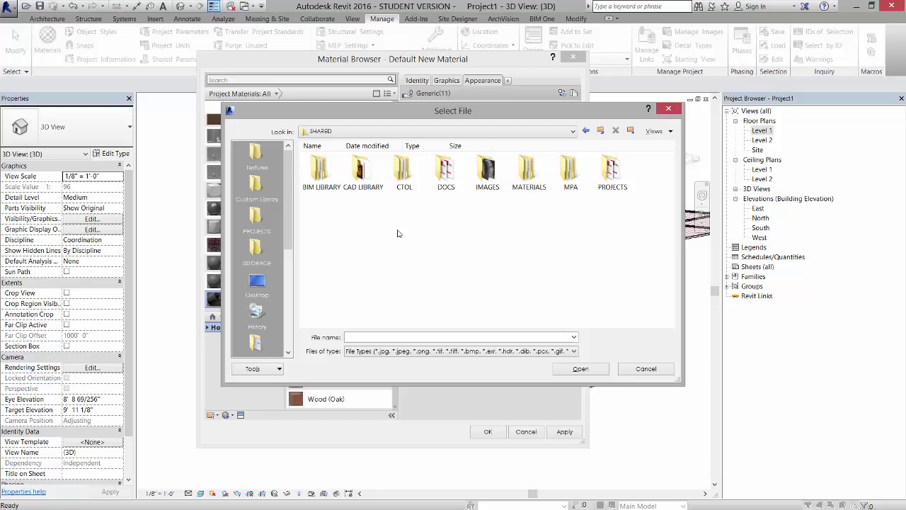
pyautogui.doubleClick(529, 170)
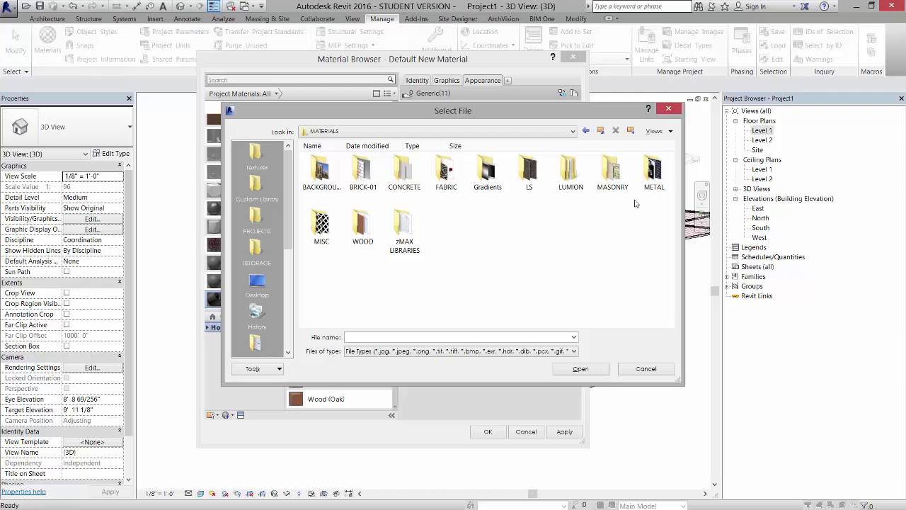
pyautogui.doubleClick(654, 171)
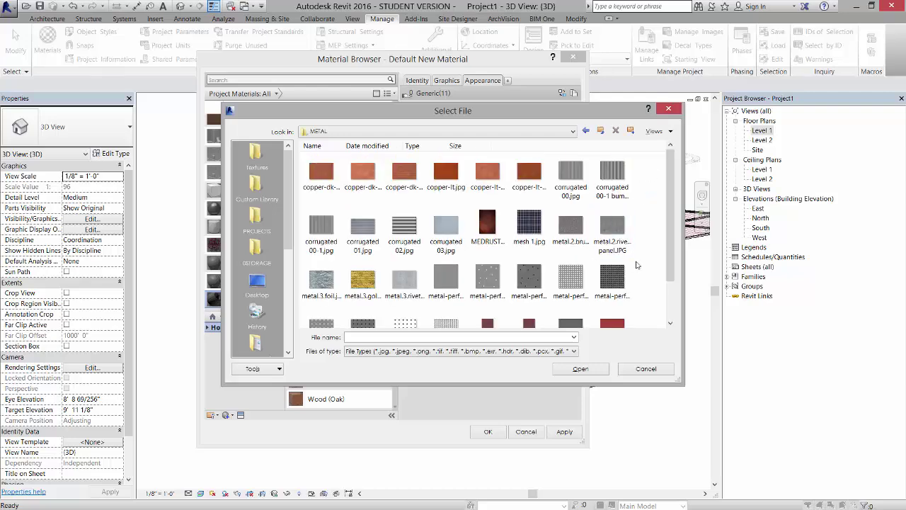
pyautogui.moveTo(674, 204); pyautogui.dragTo(678, 245)
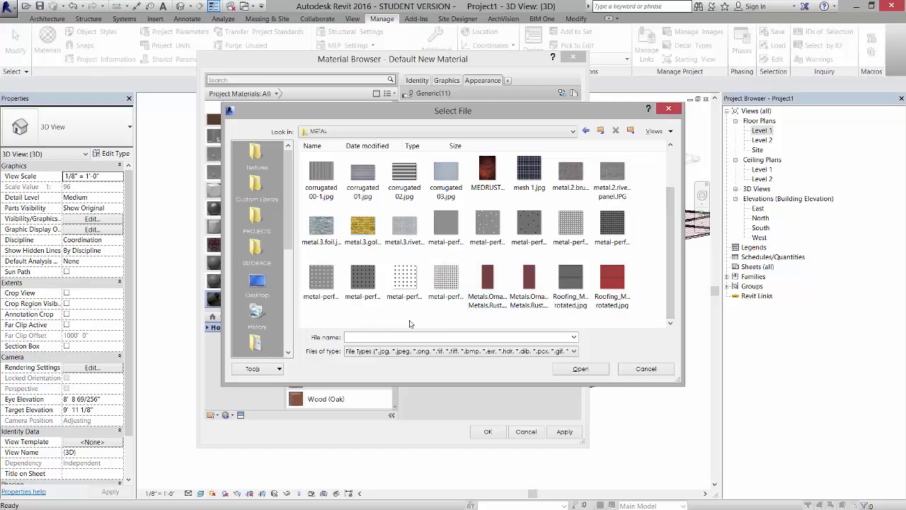
pyautogui.click(405, 282)
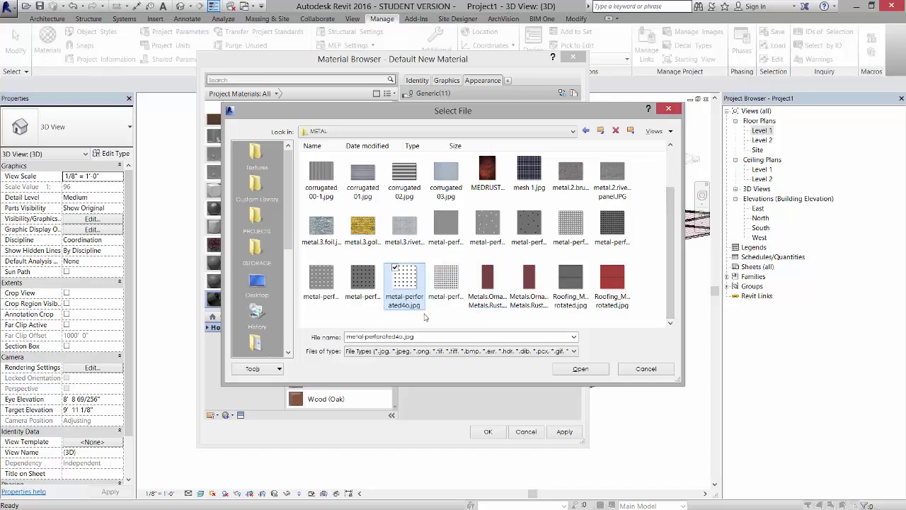
pyautogui.click(448, 279)
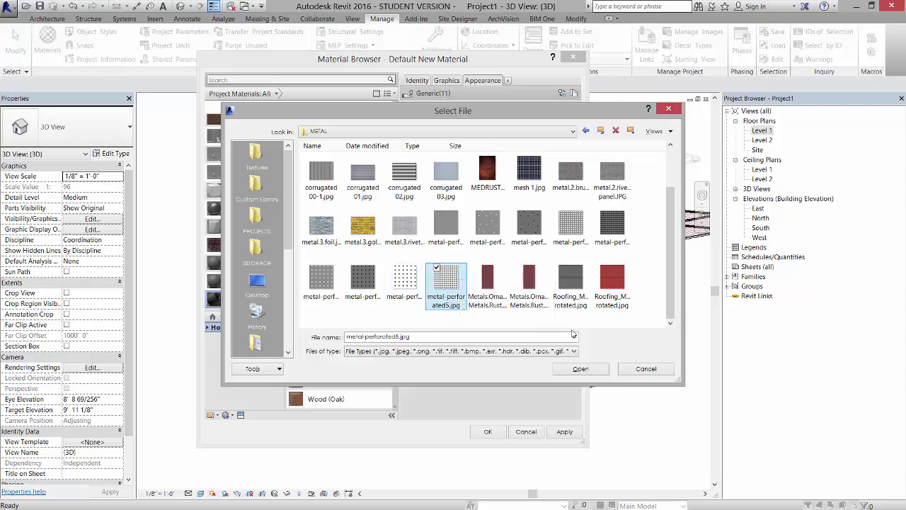
pyautogui.click(579, 369)
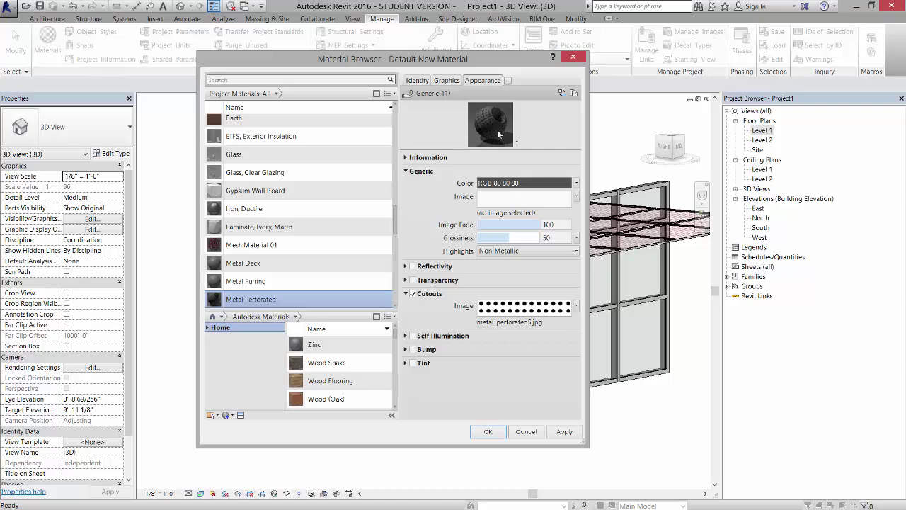
# Step: Set the material's generic appearance color to white, RGB 255 255 255, and review the cutout image's texture settings
pyautogui.click(525, 185)
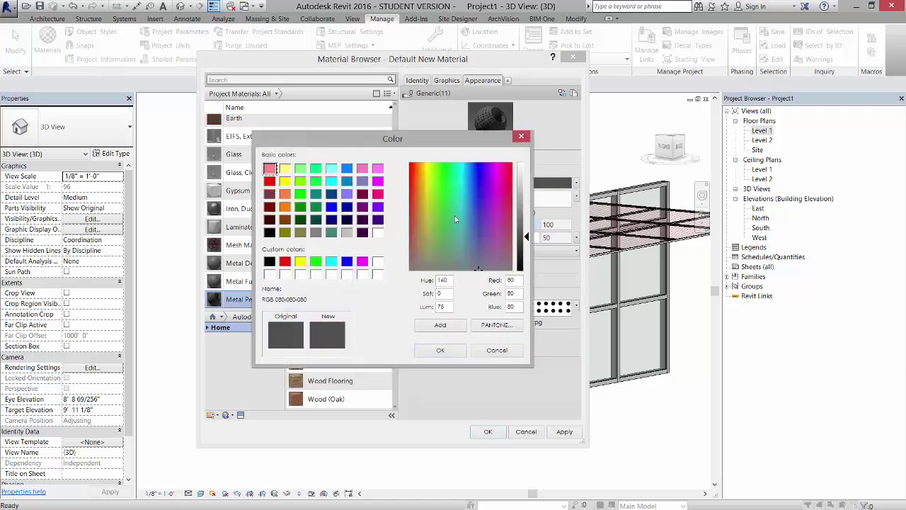
pyautogui.click(378, 263)
pyautogui.click(441, 349)
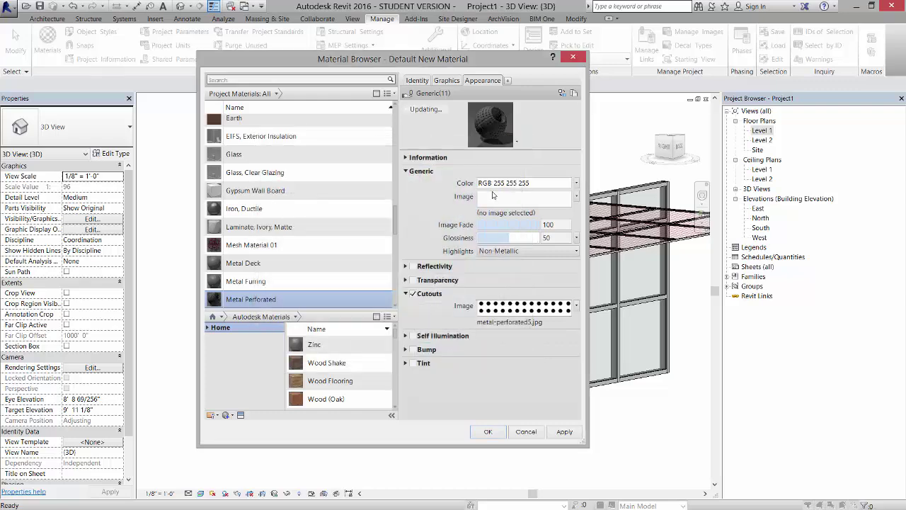
pyautogui.click(524, 308)
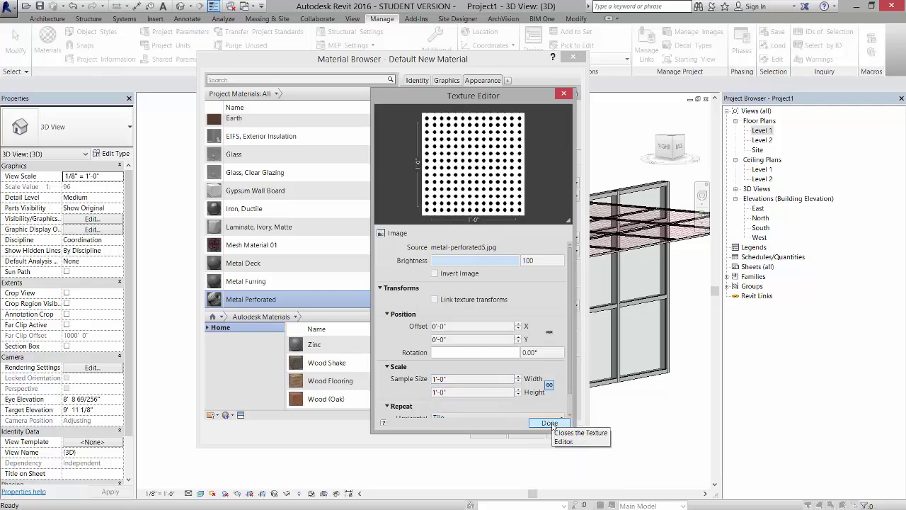
pyautogui.click(549, 424)
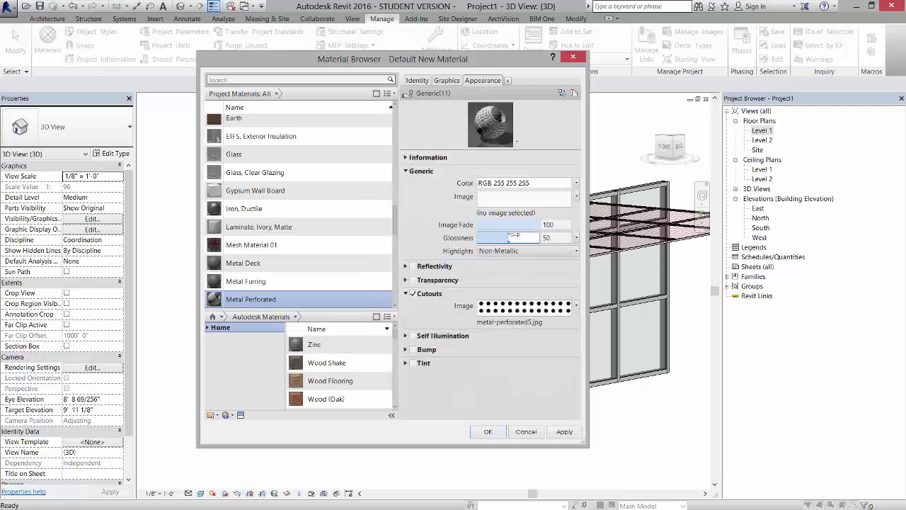
# Step: Load copper-dk-2.jpg as the generic appearance image of Metal Perforated and accept the material changes
pyautogui.click(500, 201)
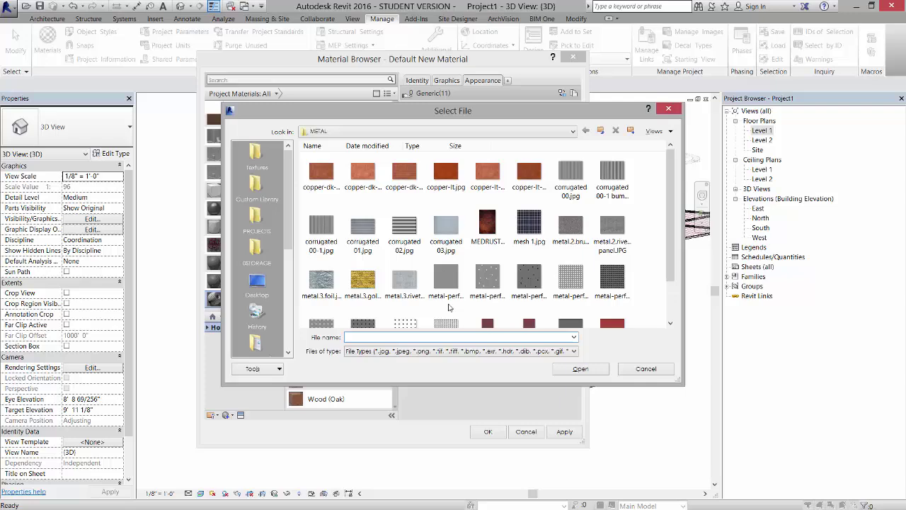
pyautogui.click(361, 178)
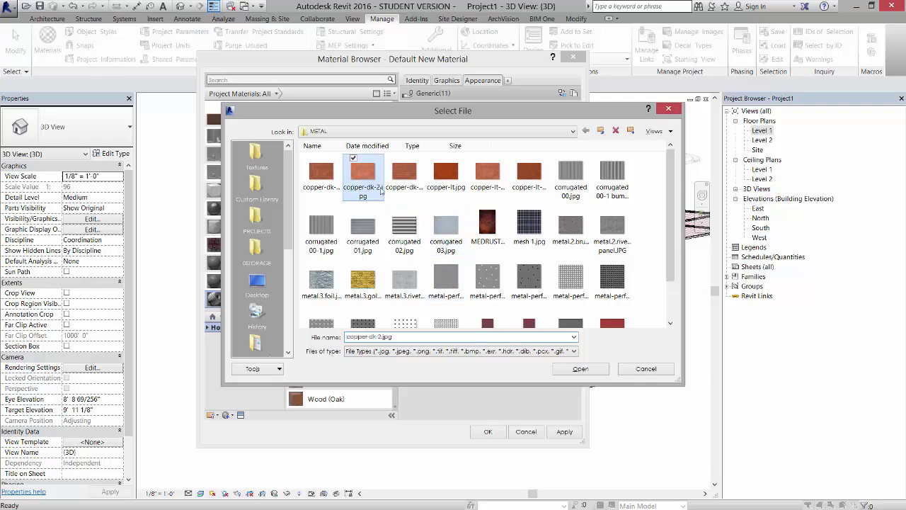
pyautogui.click(591, 371)
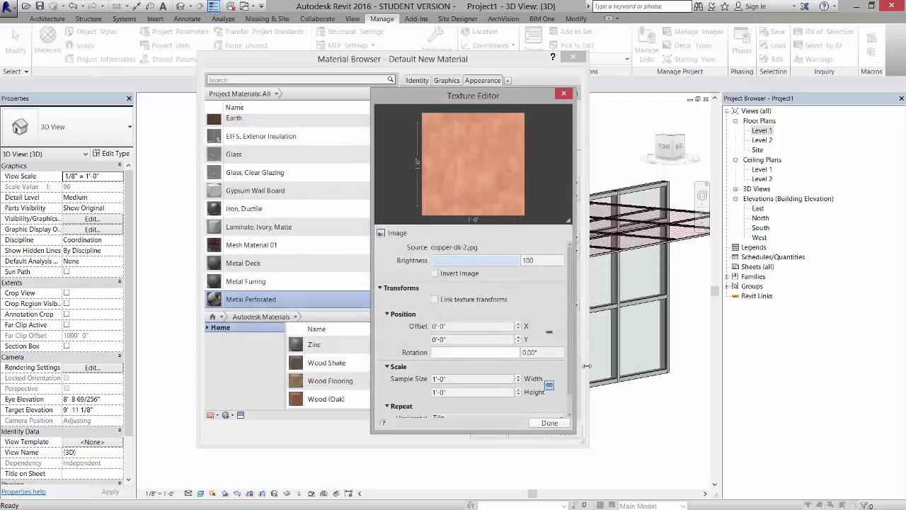
pyautogui.click(549, 422)
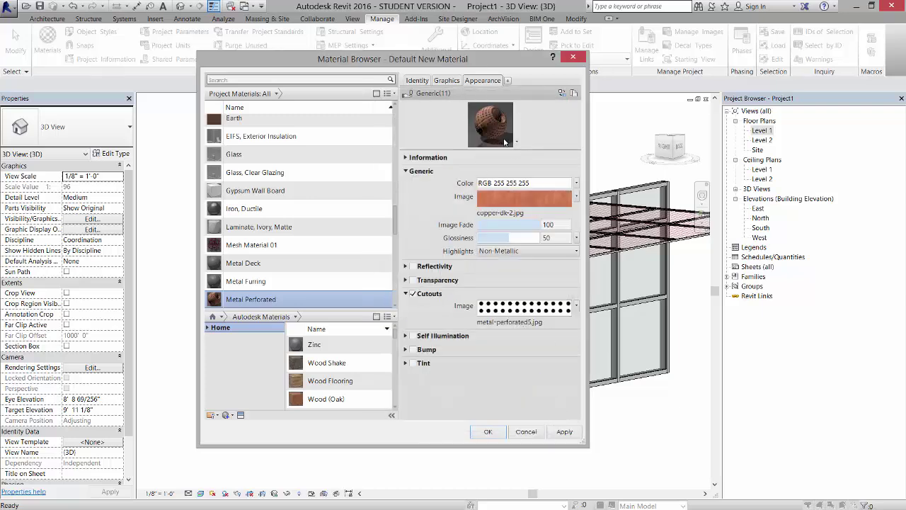
pyautogui.click(489, 432)
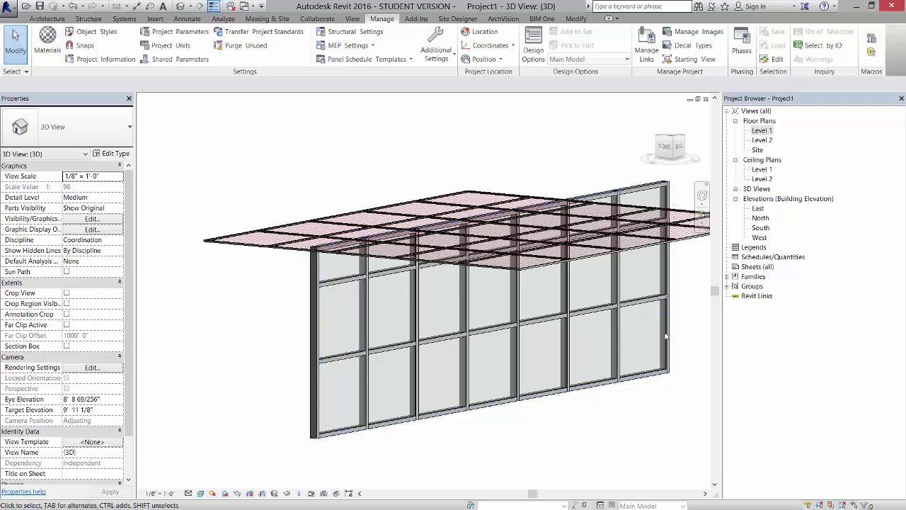
# Step: Unpin the storefront's glazed panel in the bottom row at the near end and duplicate its type as Perf Metal Panel
pyautogui.press('Tab')
pyautogui.click(340, 365)
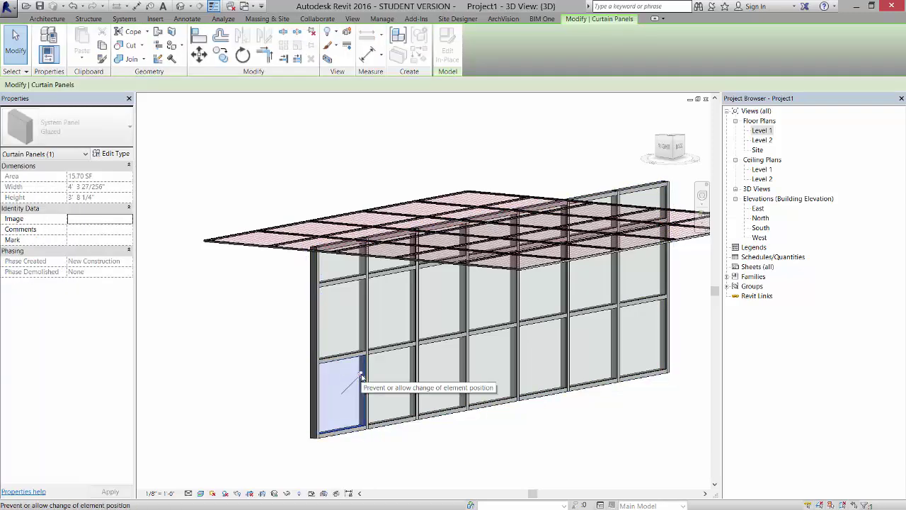
pyautogui.click(361, 375)
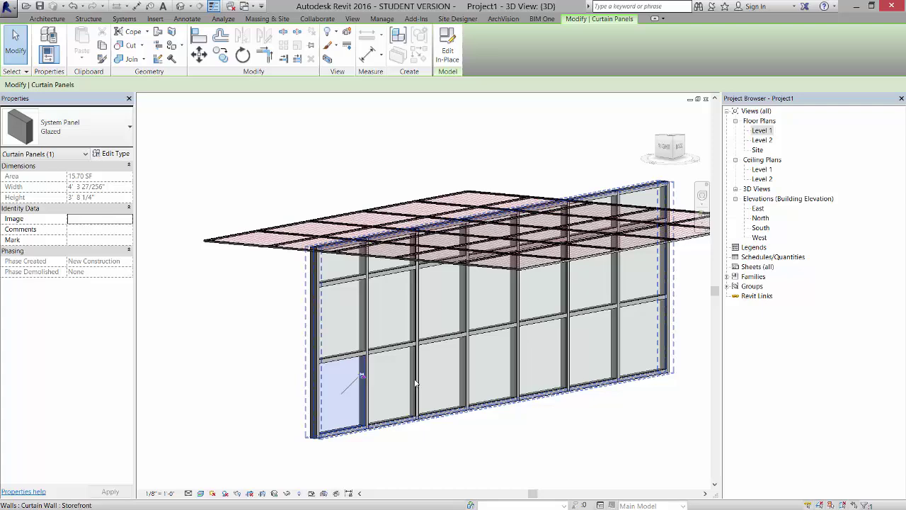
pyautogui.click(113, 154)
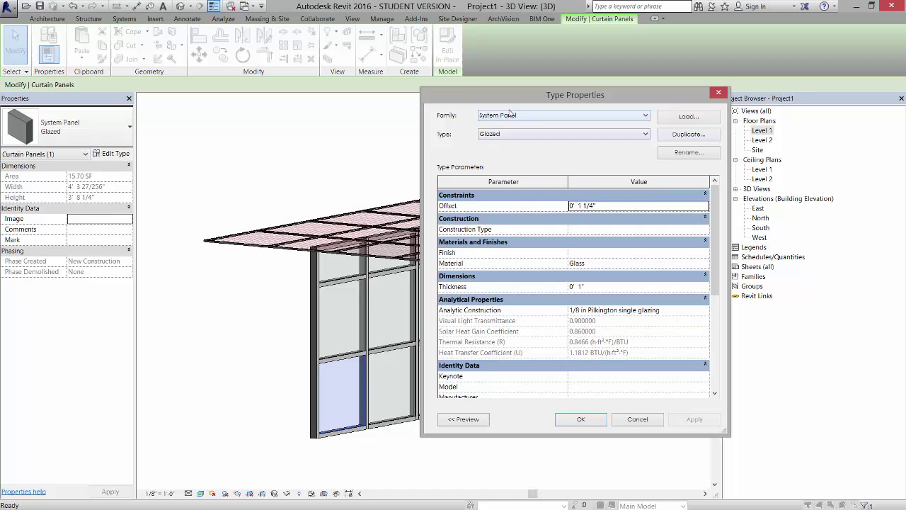
pyautogui.click(673, 135)
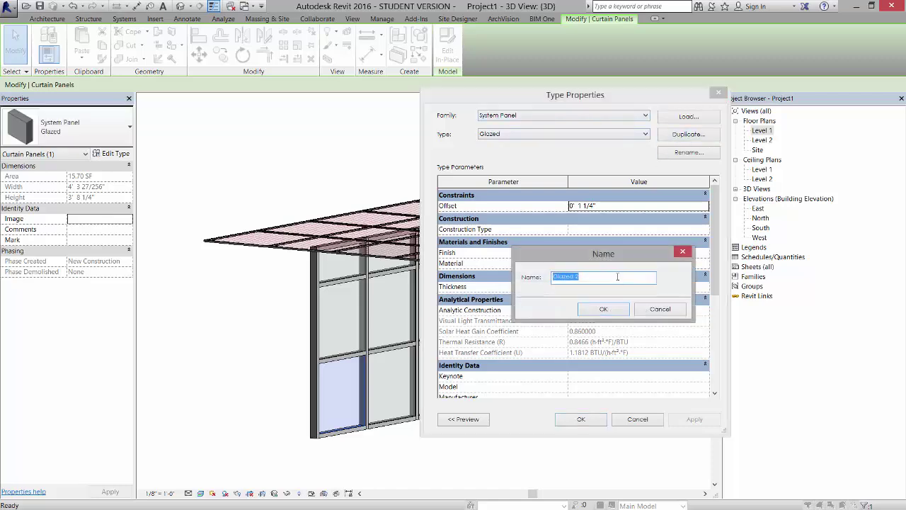
pyautogui.write('Perf Metal Panel')
pyautogui.click(603, 309)
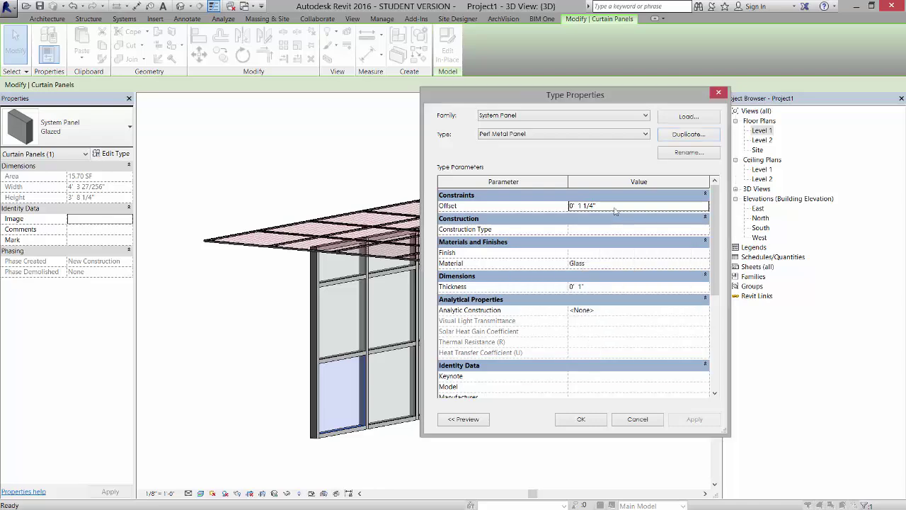
# Step: Set the Perf Metal Panel type's offset to 0 and its thickness to 1/8"
pyautogui.click(615, 205)
pyautogui.write('0')
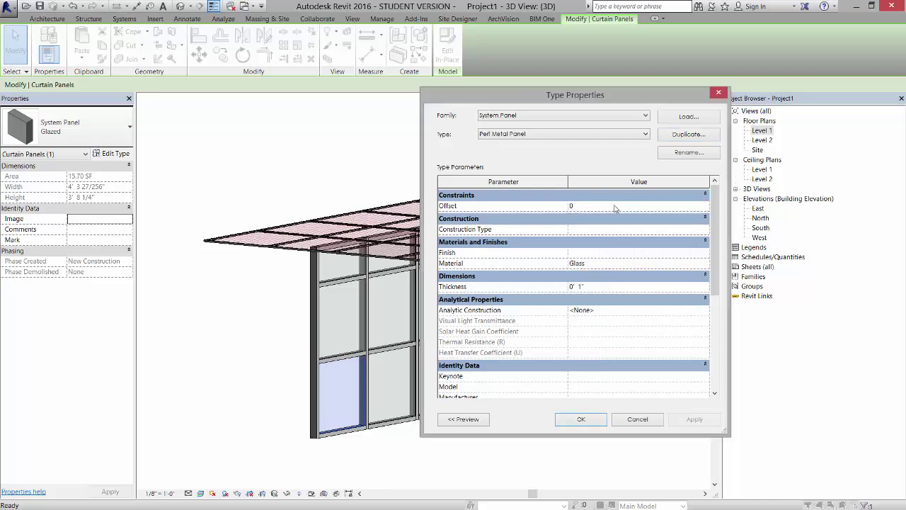
pyautogui.click(609, 288)
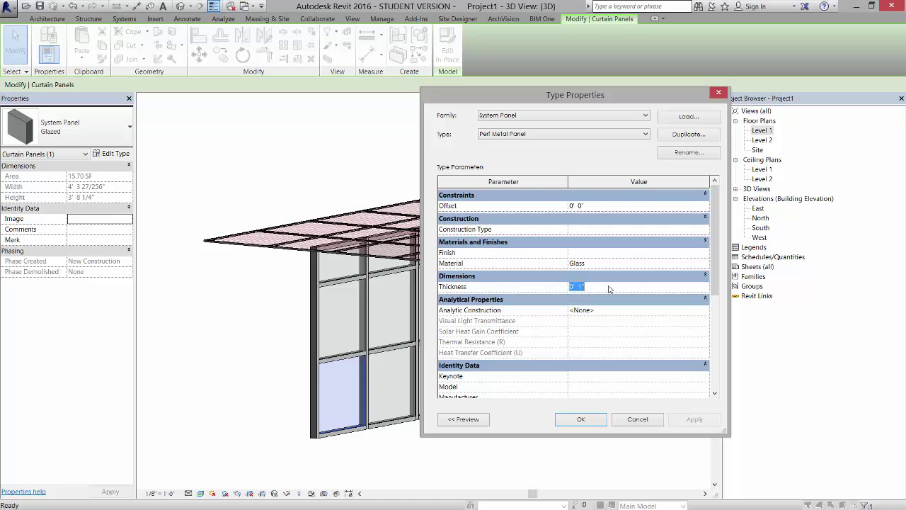
pyautogui.write('1/8')
pyautogui.click(607, 264)
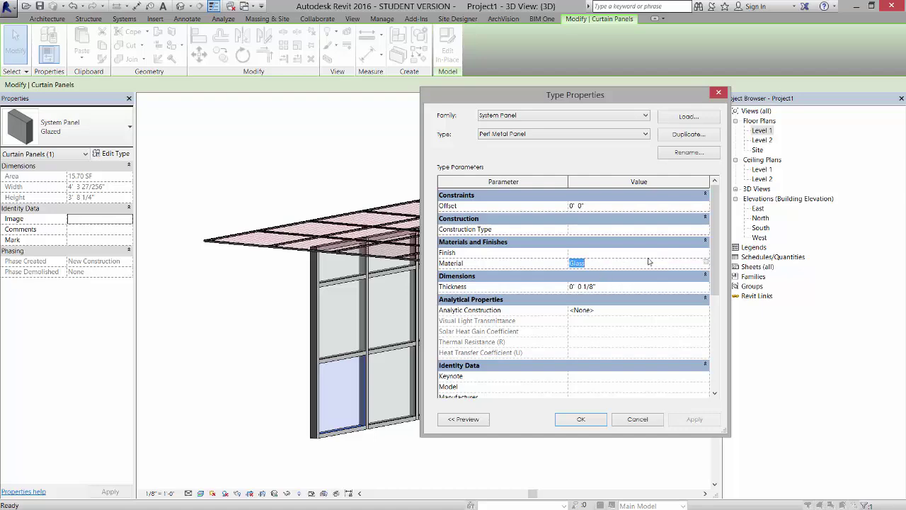
pyautogui.click(707, 263)
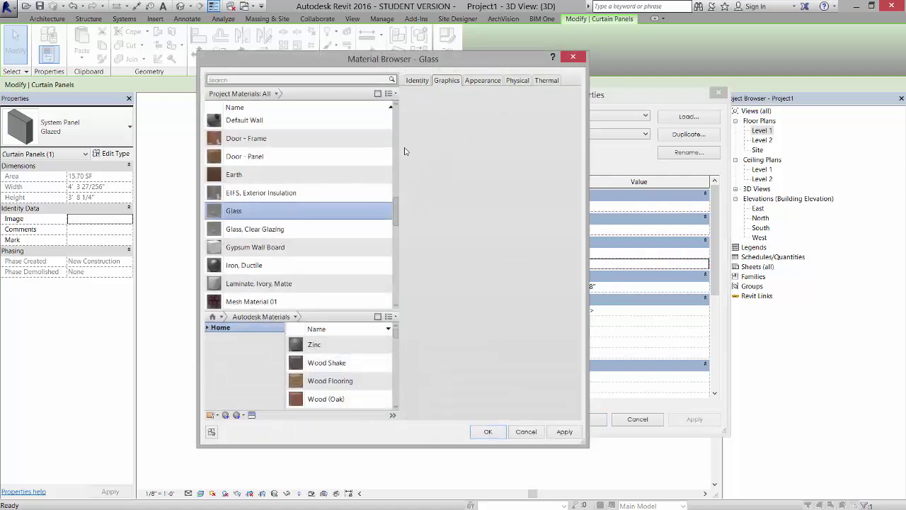
pyautogui.click(527, 432)
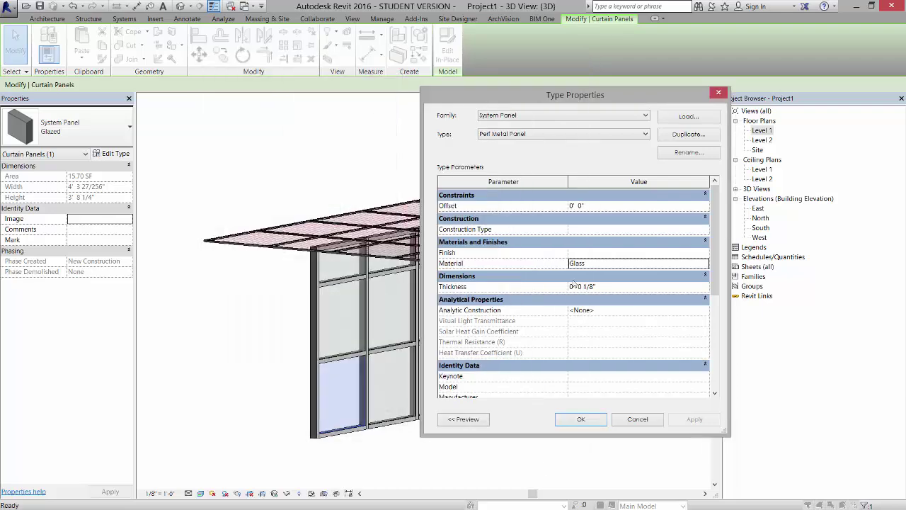
# Step: Assign the Metal Perforated material to the Perf Metal Panel type with its shading using the render appearance, then apply the type and deselect the panel
pyautogui.click(705, 264)
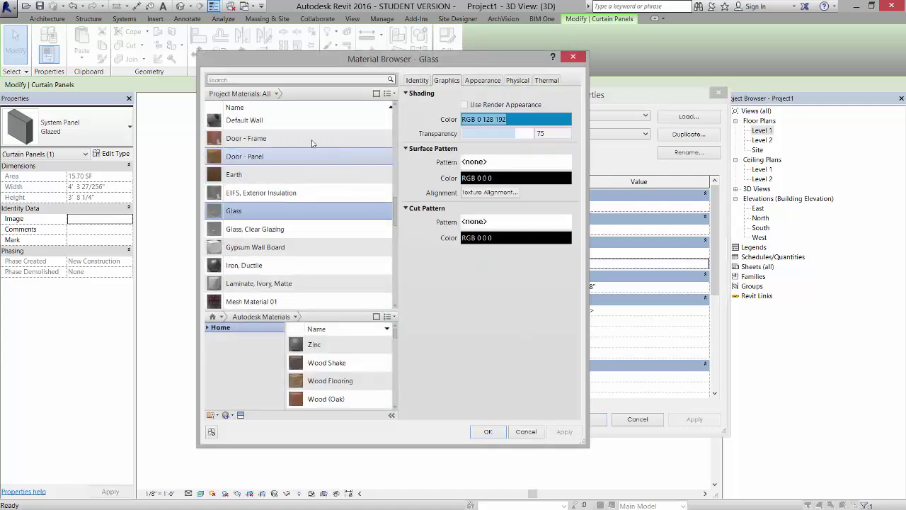
pyautogui.click(264, 80)
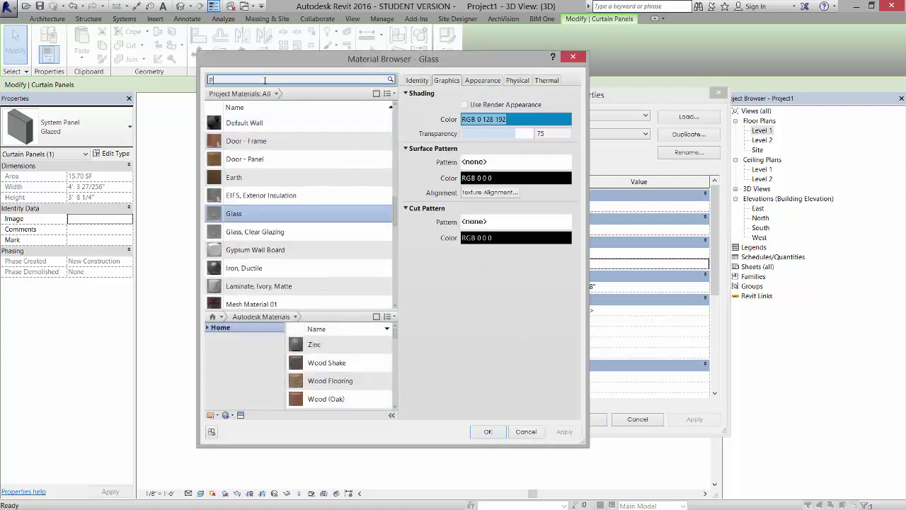
pyautogui.write('Perf')
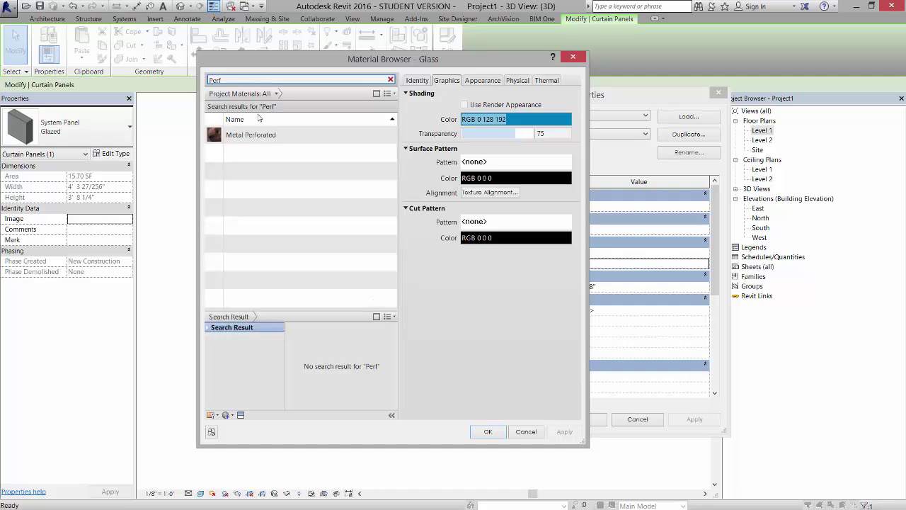
pyautogui.click(249, 134)
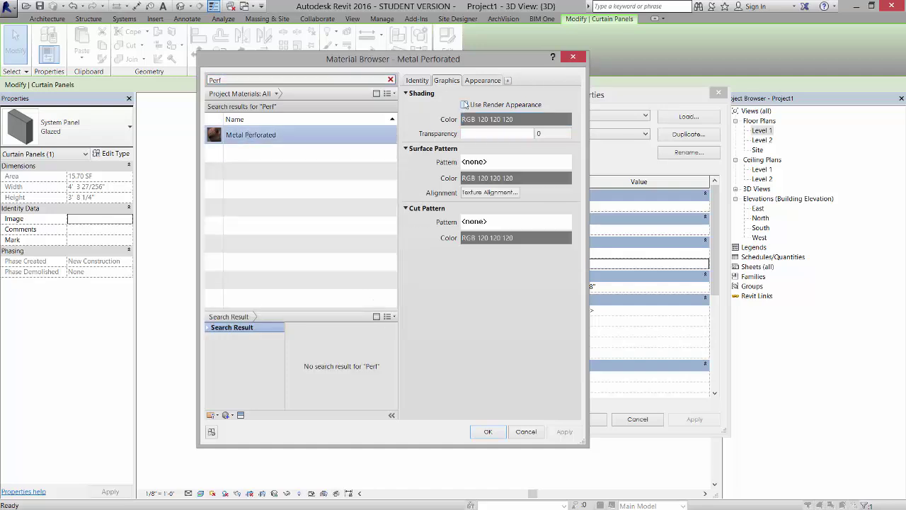
pyautogui.click(464, 104)
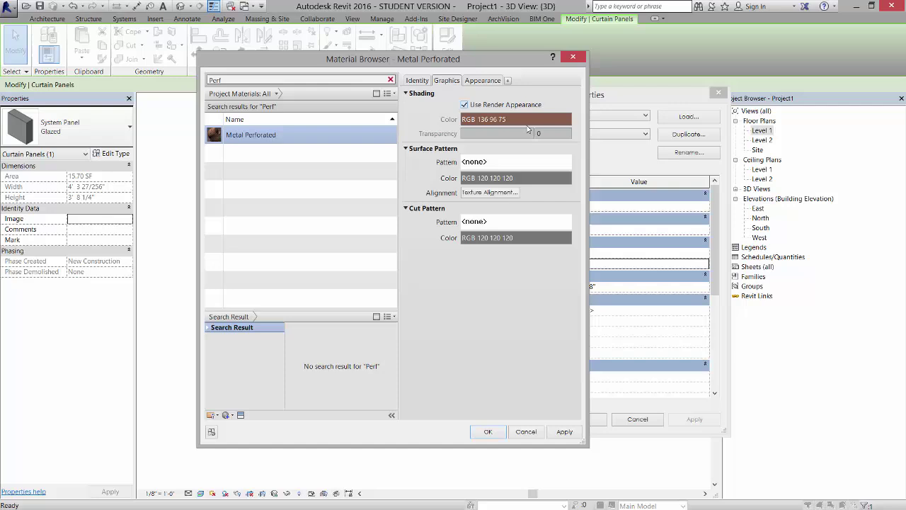
pyautogui.click(489, 432)
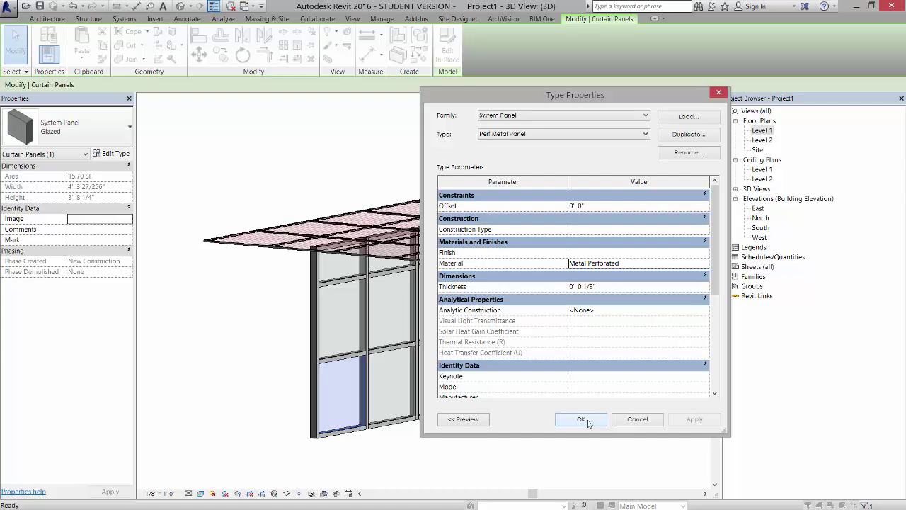
pyautogui.click(581, 419)
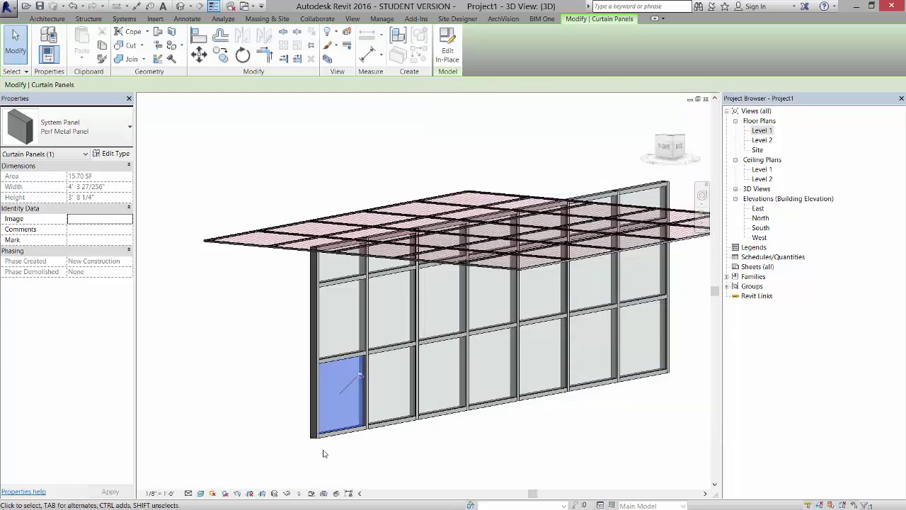
pyautogui.click(324, 453)
# Step: Pin the perforated bottom-row panel back to the storefront wall's own panel type and deselect it
pyautogui.scroll(8, 334, 413)
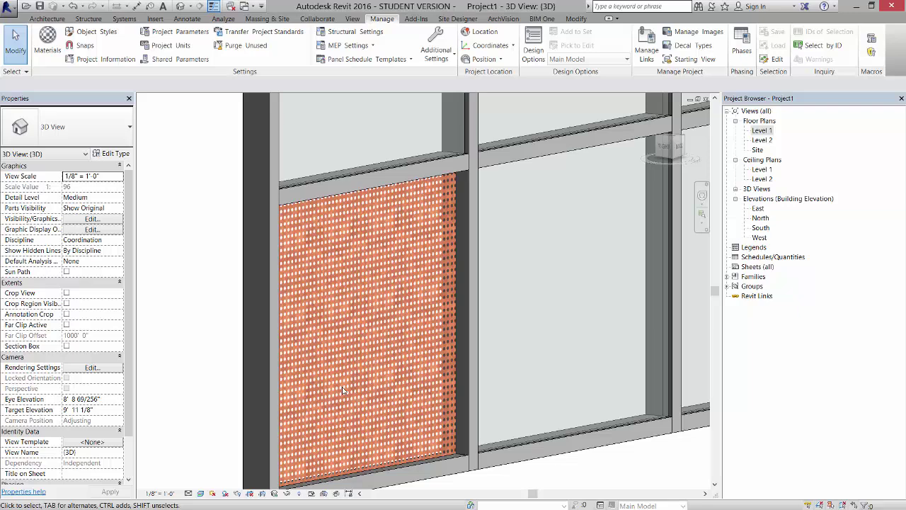
pyautogui.scroll(-6, 364, 337)
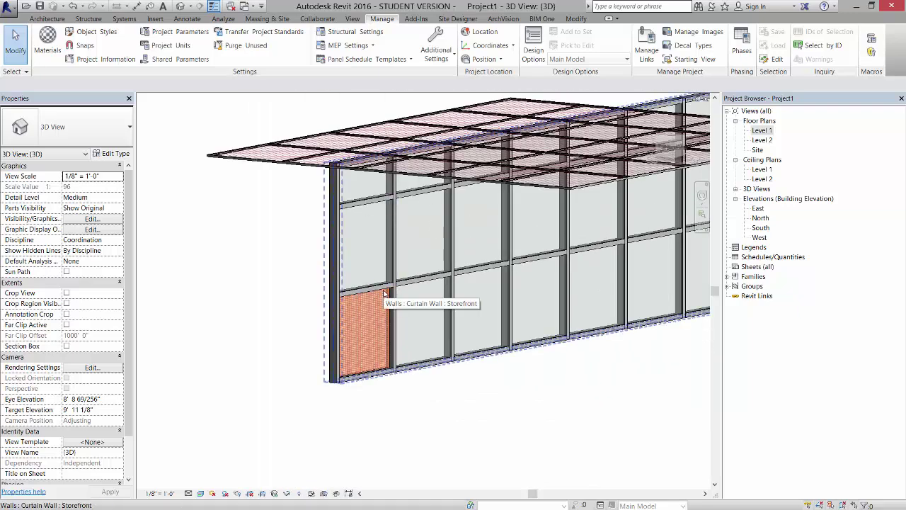
pyautogui.press('Tab')
pyautogui.press('Tab')
pyautogui.press('Tab')
pyautogui.press('Tab')
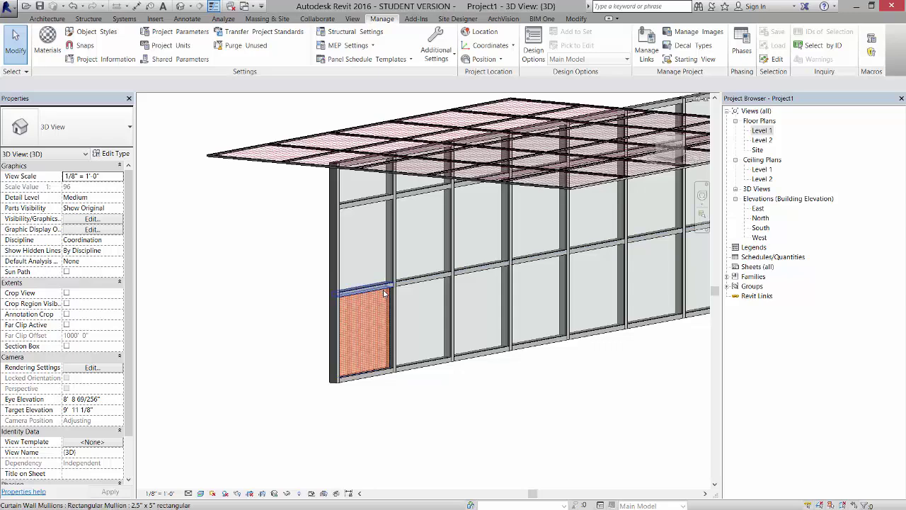
pyautogui.press('Tab')
pyautogui.press('Tab')
pyautogui.press('Tab')
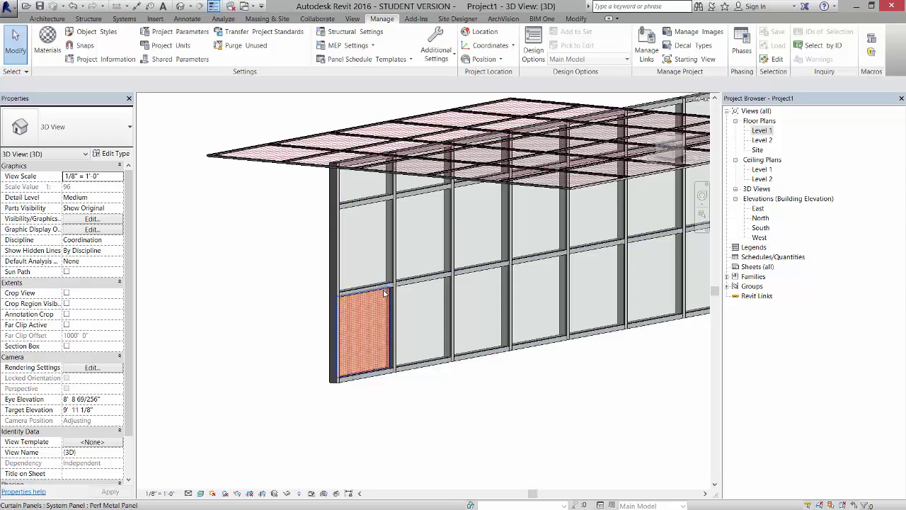
pyautogui.click(383, 293)
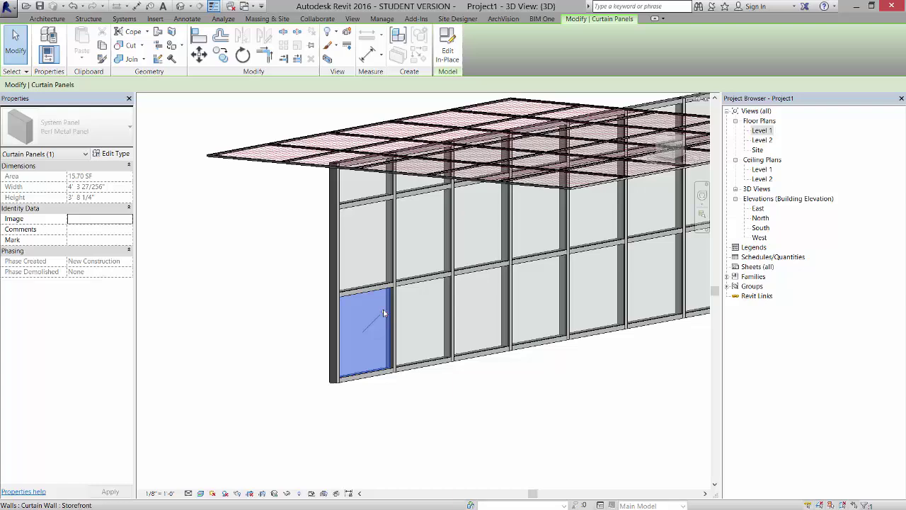
pyautogui.click(425, 408)
pyautogui.keyDown('shift'); pyautogui.moveTo(385, 196); pyautogui.dragTo(513, 278, button='middle'); pyautogui.keyUp('shift')
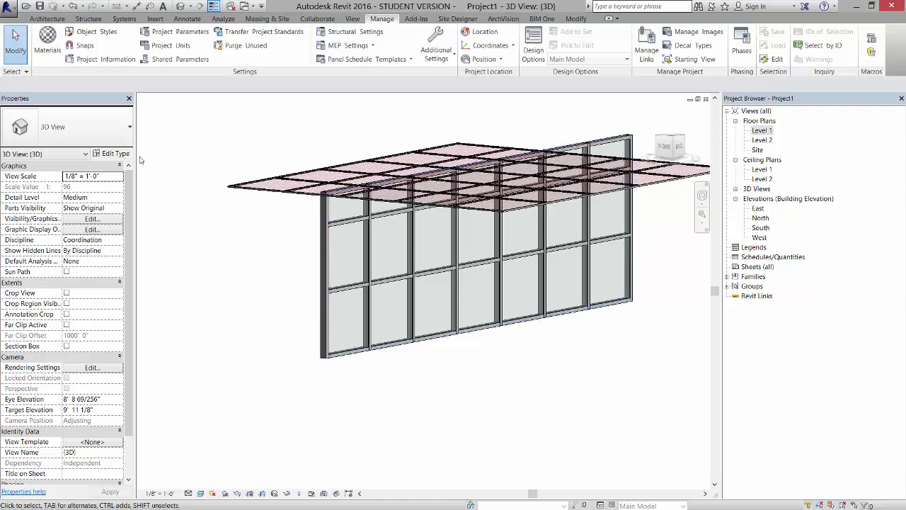
# Step: Duplicate the curtain wall's Storefront type as Storefront Perforated
pyautogui.click(322, 264)
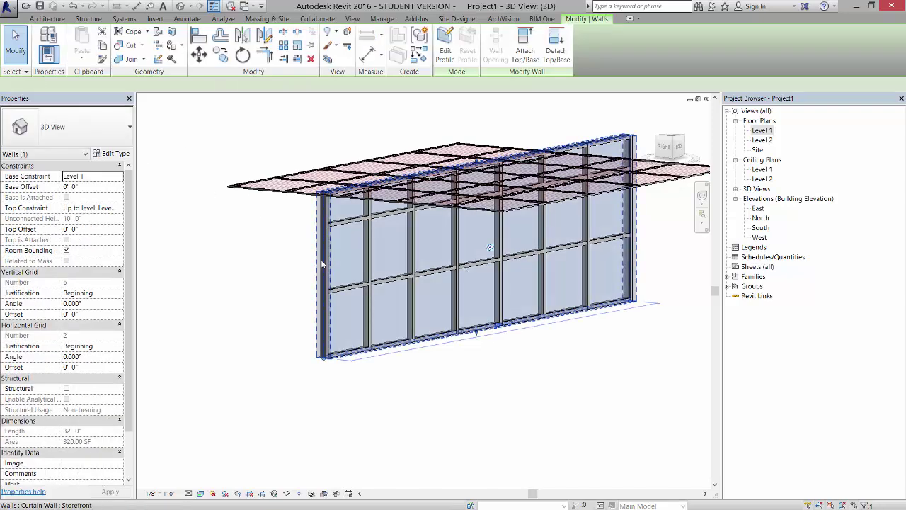
pyautogui.click(115, 154)
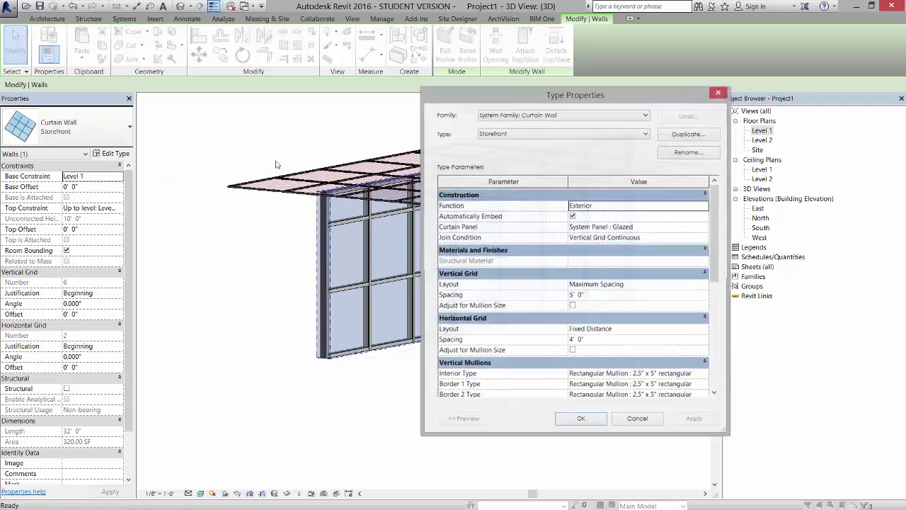
pyautogui.click(696, 136)
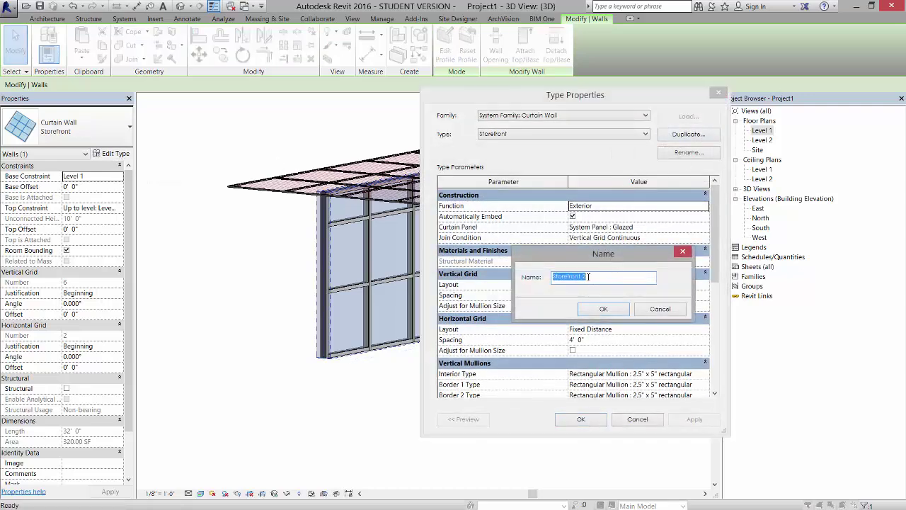
pyautogui.click(588, 277)
pyautogui.press('Return')
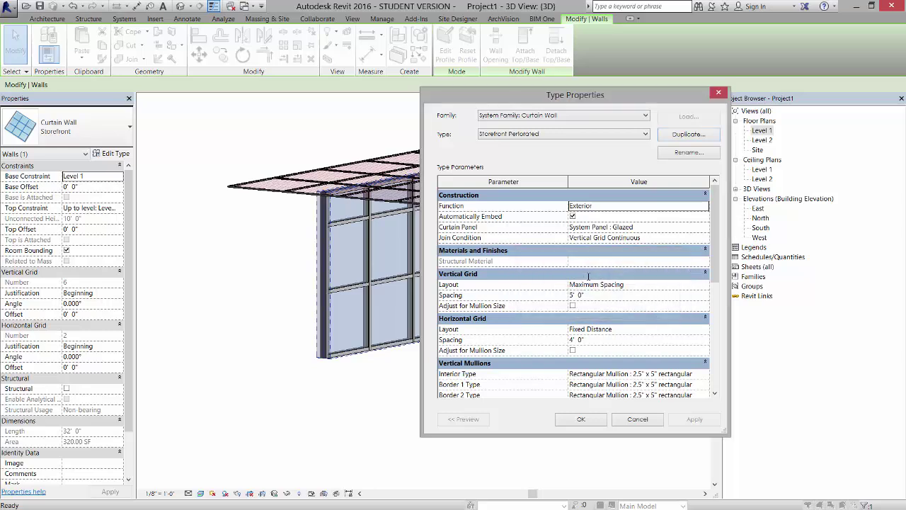
# Step: Set the Storefront Perforated type's curtain panel to System Panel : Perf Metal Panel and apply it to the wall
pyautogui.click(708, 228)
pyautogui.click(708, 228)
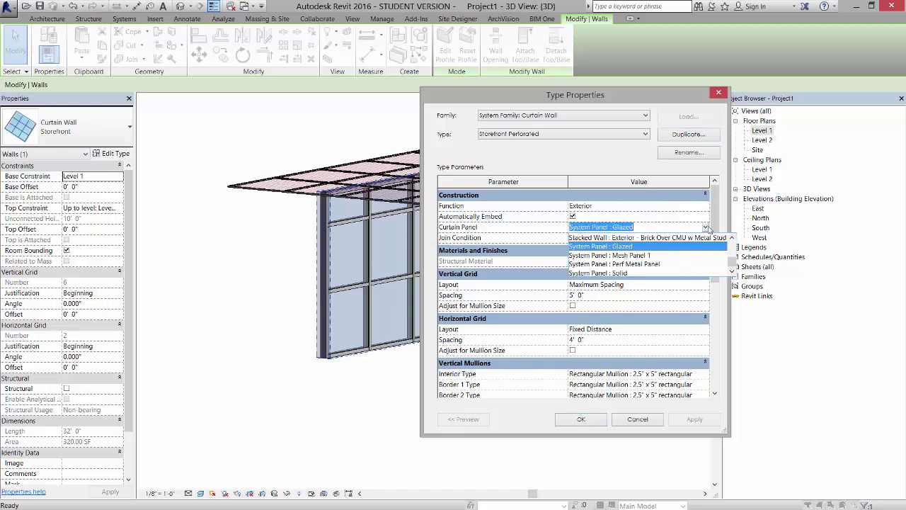
pyautogui.click(634, 265)
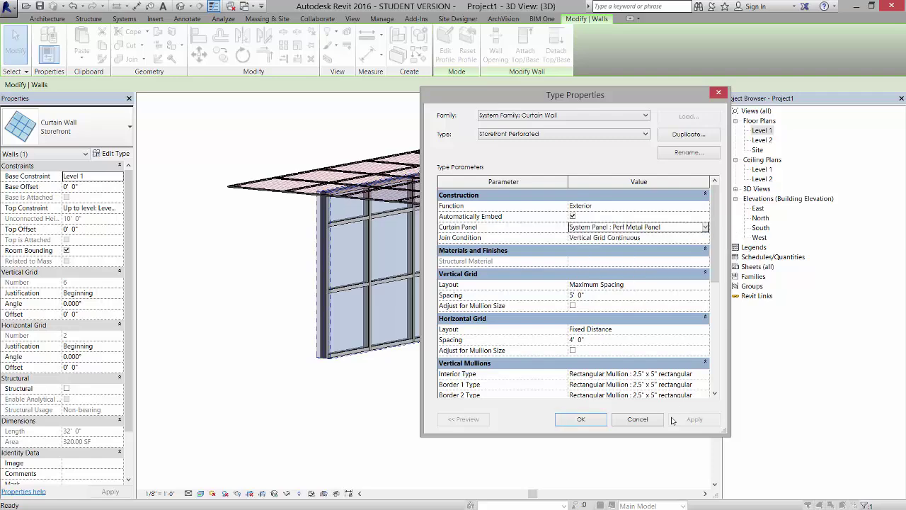
pyautogui.click(581, 419)
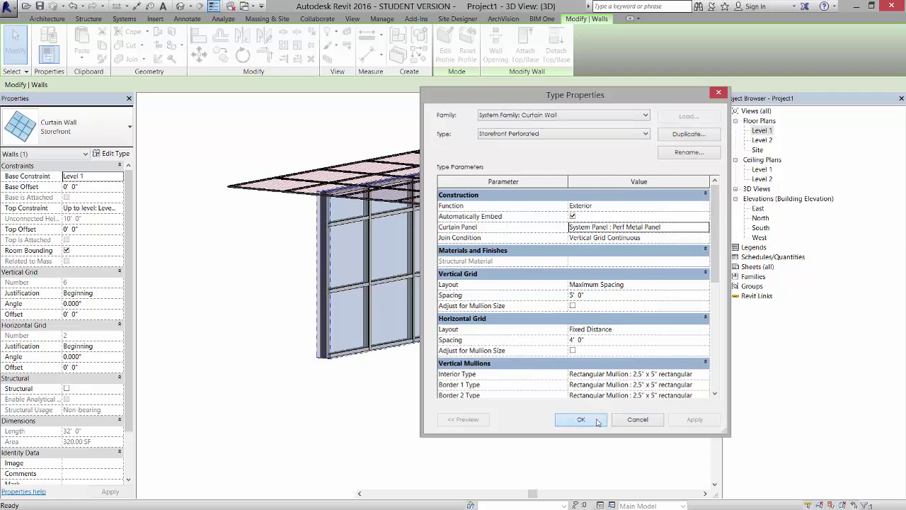
# Step: Deselect the curtain wall and examine its perforated metal panels and the overhead canopy up close and from several angles
pyautogui.click(599, 477)
pyautogui.scroll(6, 340, 269)
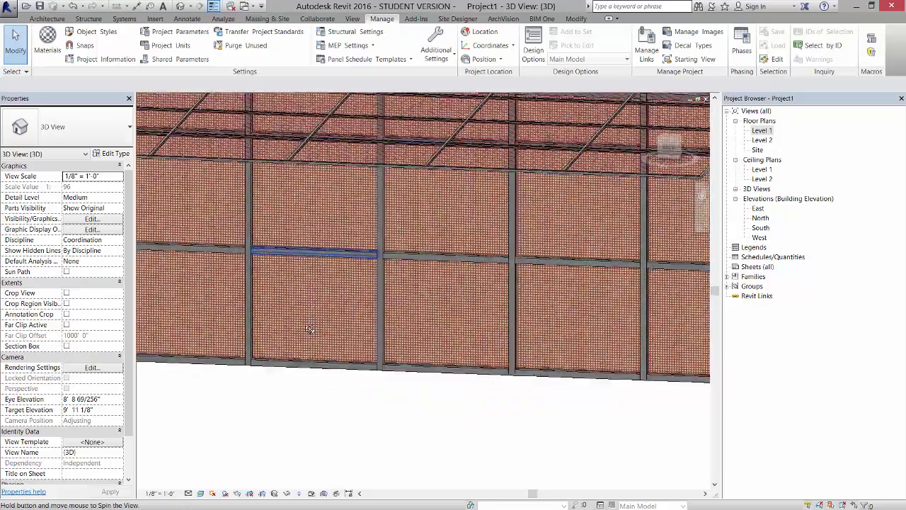
pyautogui.keyDown('shift'); pyautogui.moveTo(310, 329); pyautogui.dragTo(527, 369, button='middle'); pyautogui.keyUp('shift')
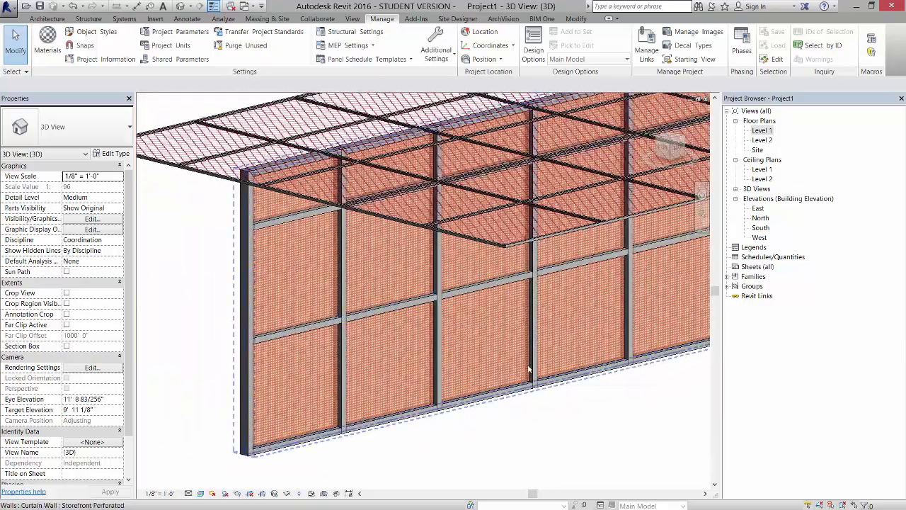
pyautogui.scroll(-2, 441, 405)
pyautogui.scroll(2, 441, 405)
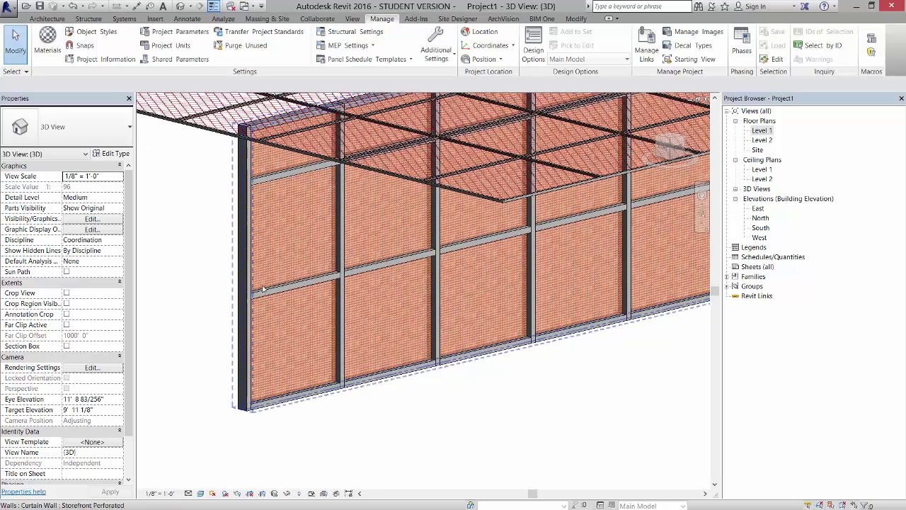
pyautogui.keyDown('shift'); pyautogui.moveTo(267, 271); pyautogui.dragTo(286, 287, button='middle'); pyautogui.keyUp('shift')
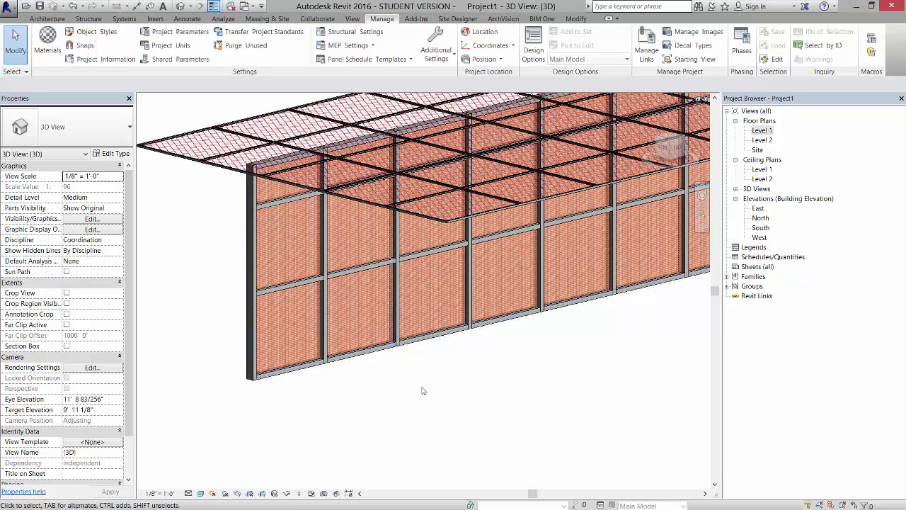
pyautogui.scroll(-5, 423, 391)
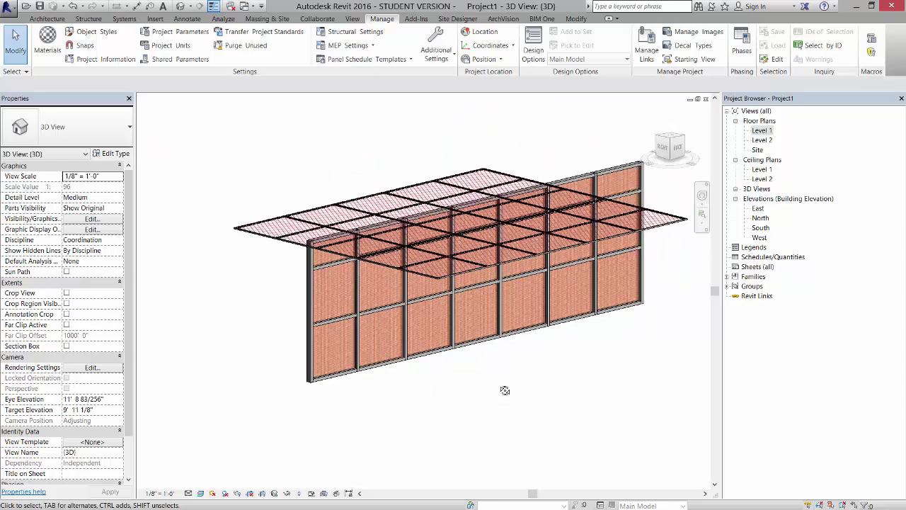
pyautogui.keyDown('shift'); pyautogui.moveTo(505, 390); pyautogui.dragTo(411, 371, button='middle'); pyautogui.keyUp('shift')
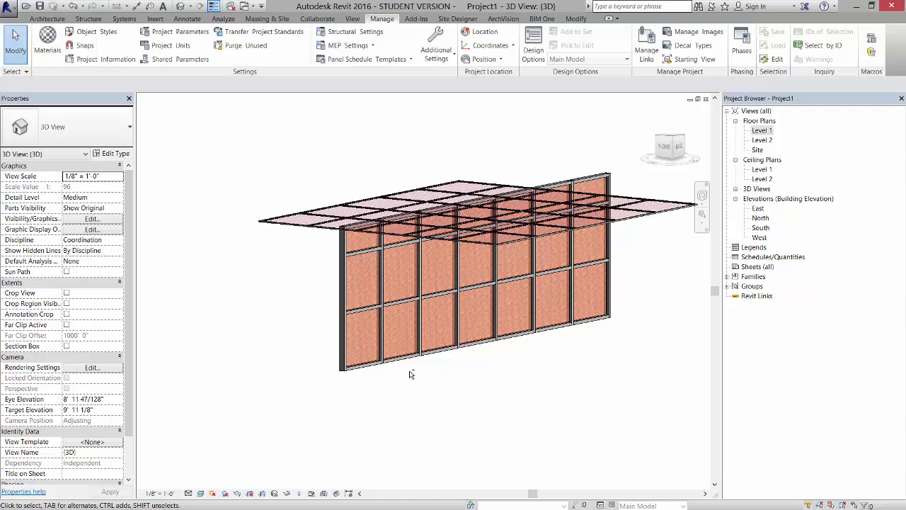
pyautogui.scroll(4, 418, 354)
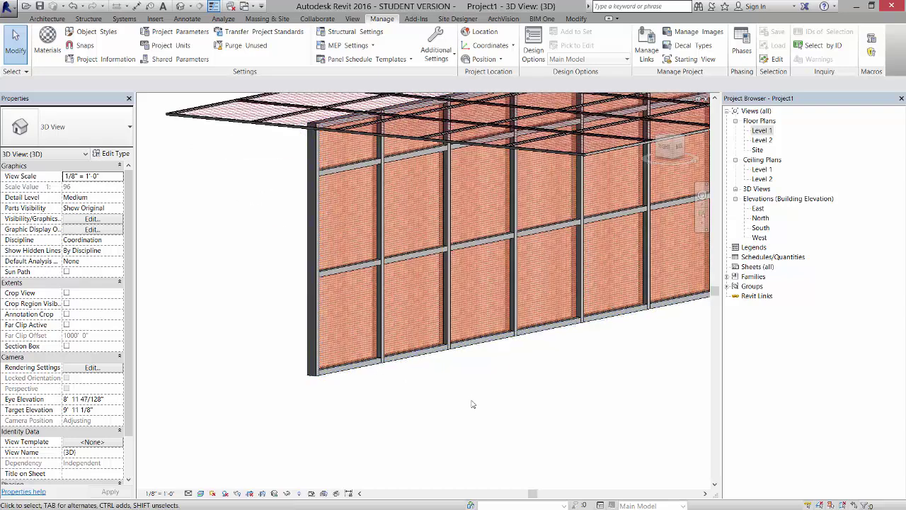
pyautogui.scroll(-3, 350, 397)
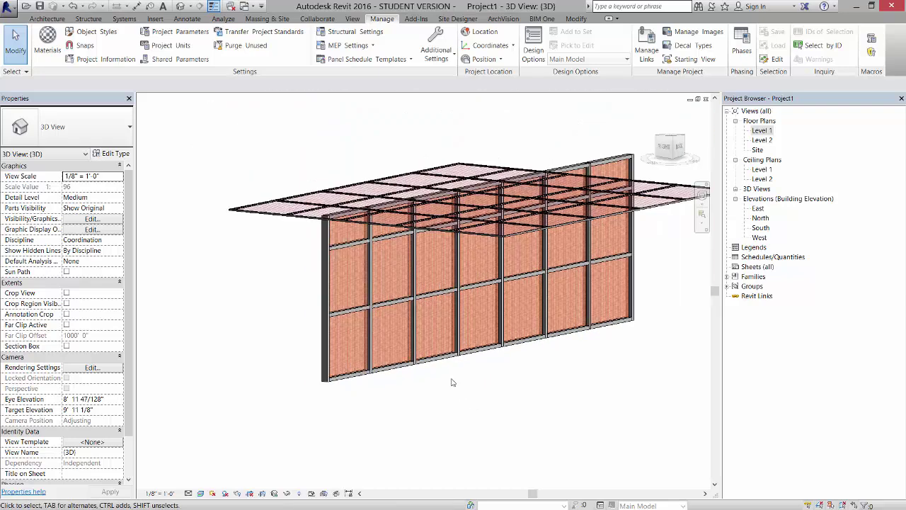